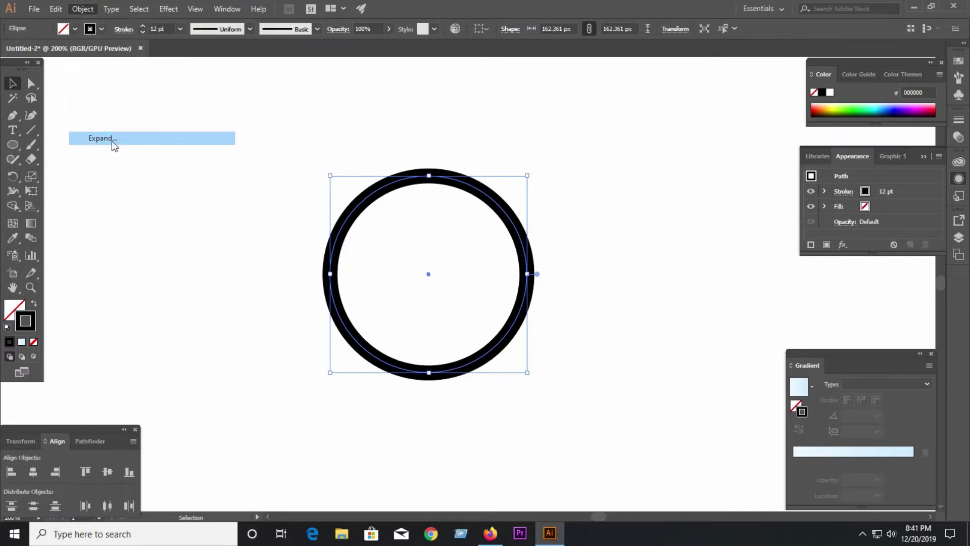
Step: Expand the circle's 12 pt stroke into a filled ring and deselect it
left_click(443, 329)
left_click(219, 223)
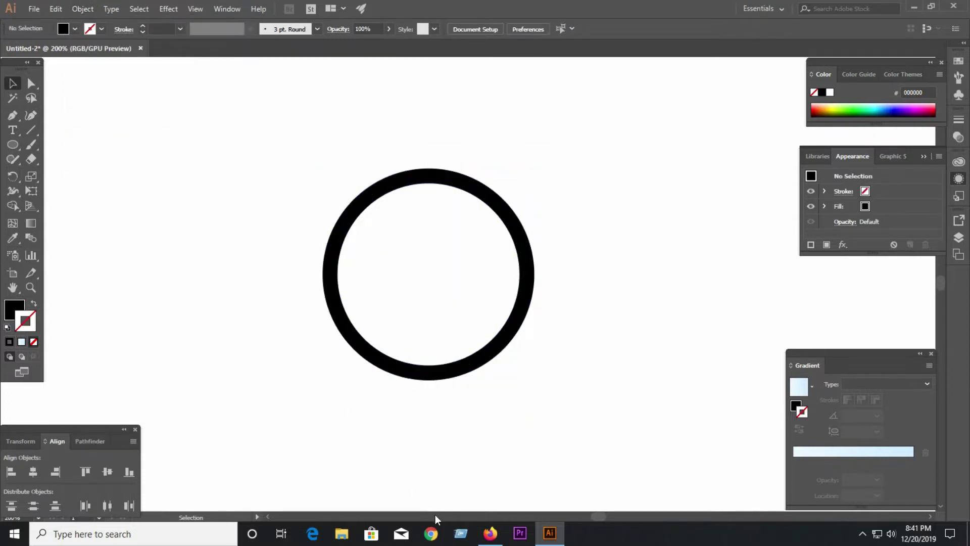
Step: Switch to Firefox, open YouTube and search for "logo design school"
left_click(492, 536)
left_click(221, 250)
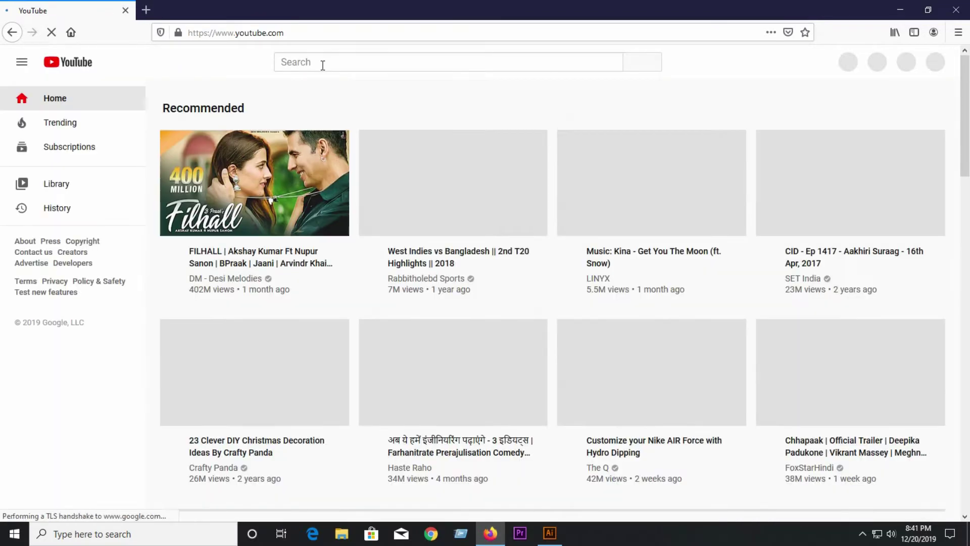
left_click(322, 63)
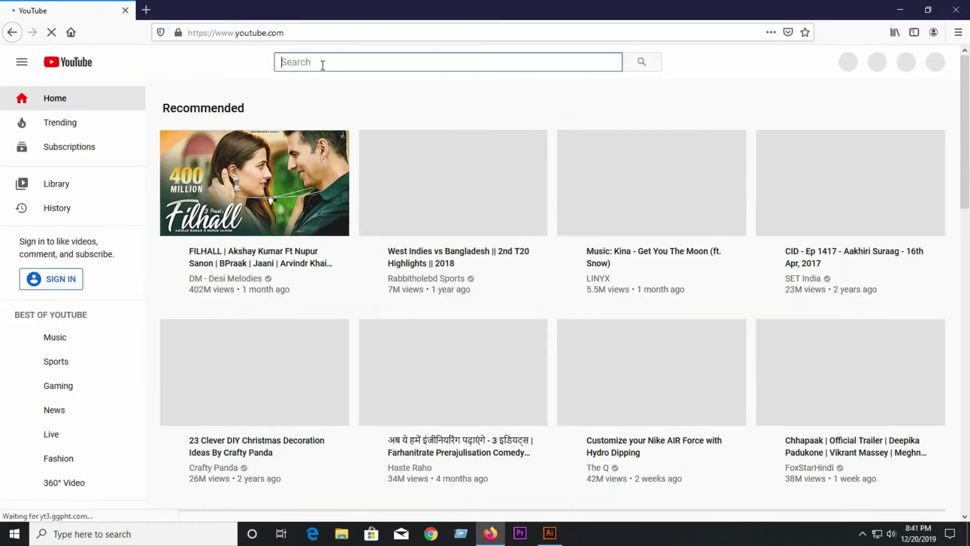
type("logo")
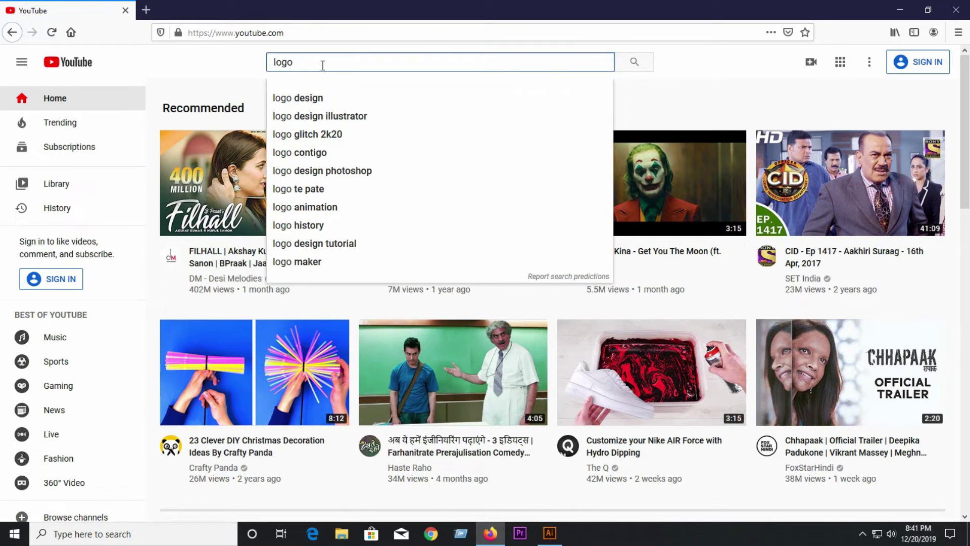
type(" design schoo")
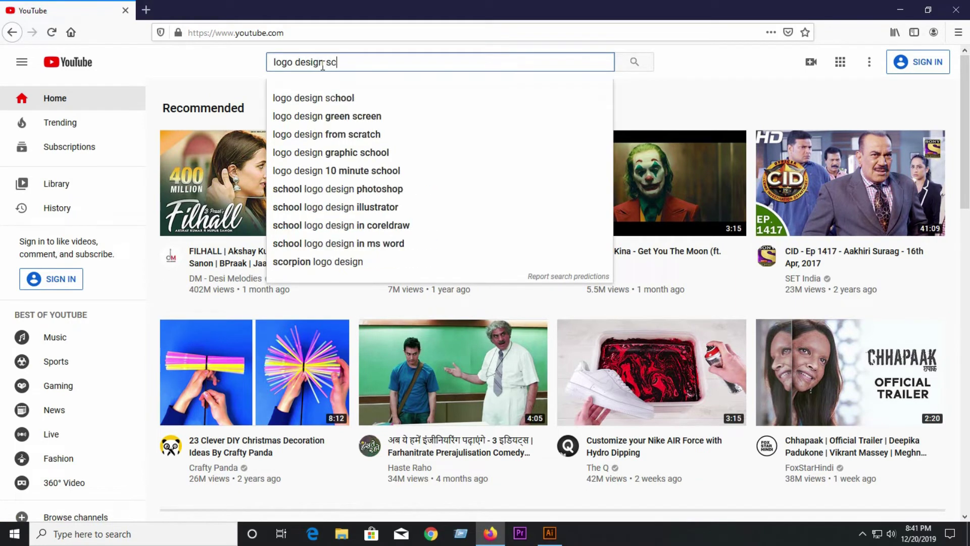
type("l")
key("Return")
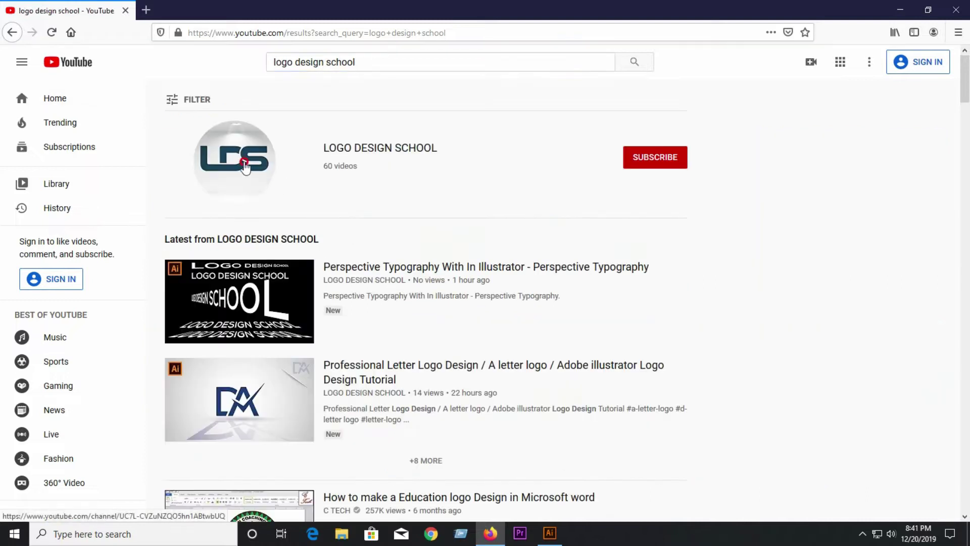
Step: Open the LOGO DESIGN SCHOOL channel and look through its uploaded videos
left_click(246, 167)
left_click(260, 294)
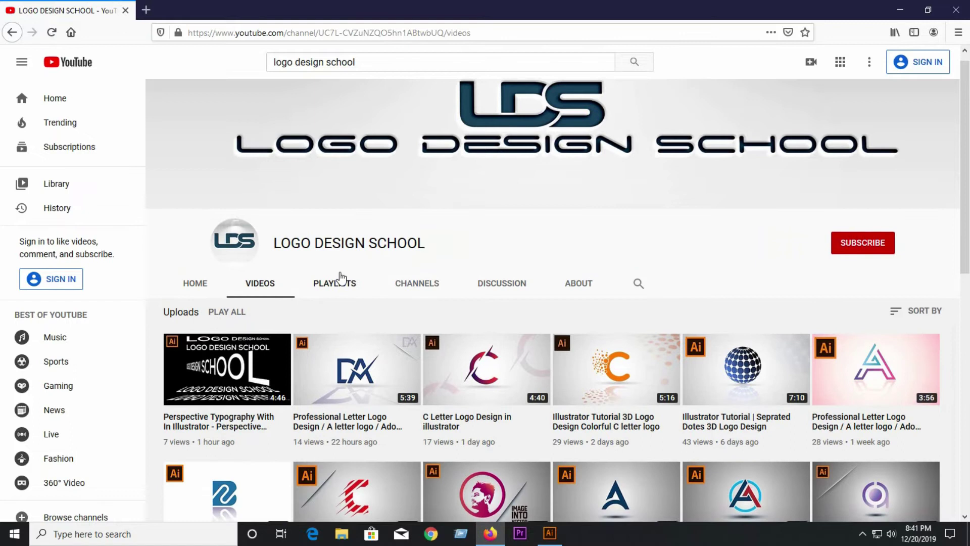
scroll(342, 277, "down", 6)
scroll(333, 262, "down", 5)
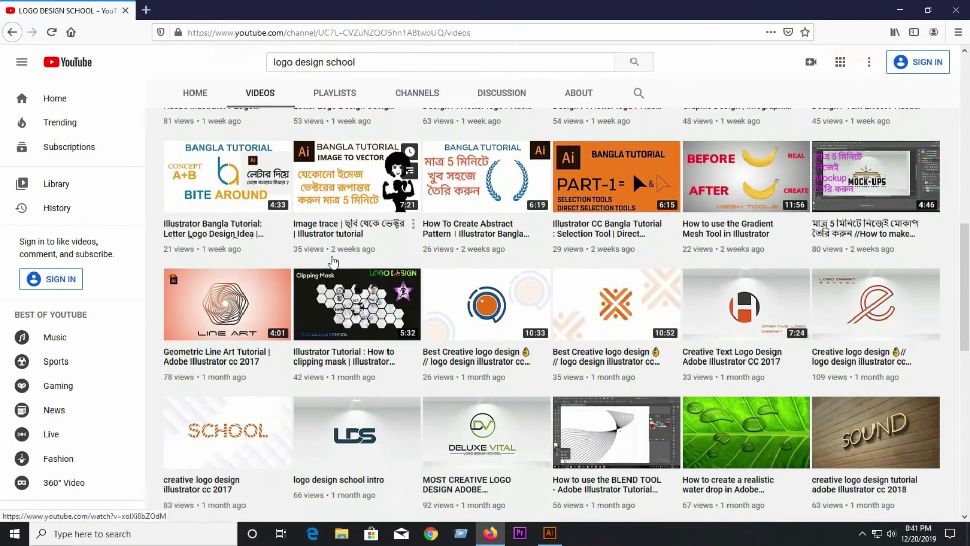
scroll(333, 261, "down", 7)
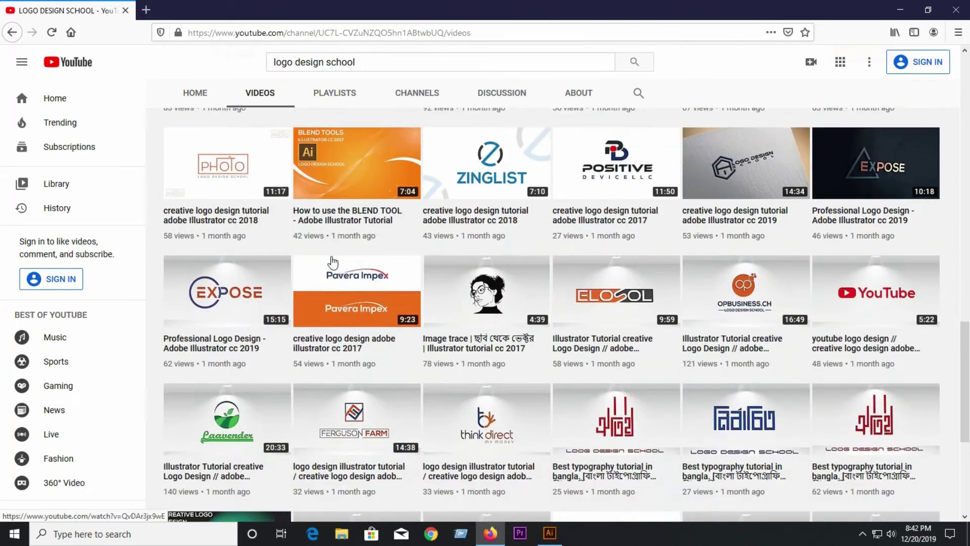
scroll(332, 262, "down", 5)
scroll(331, 260, "up", 5)
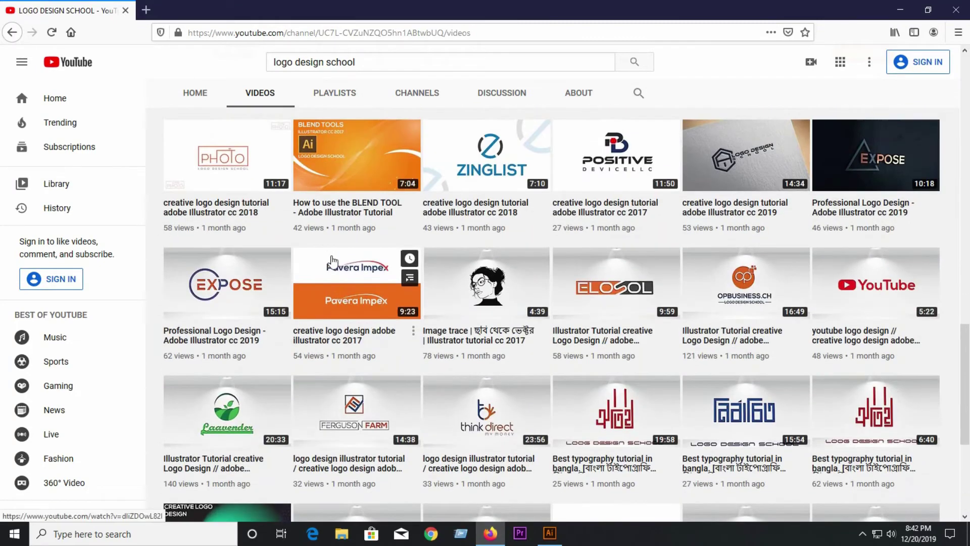
scroll(333, 262, "up", 7)
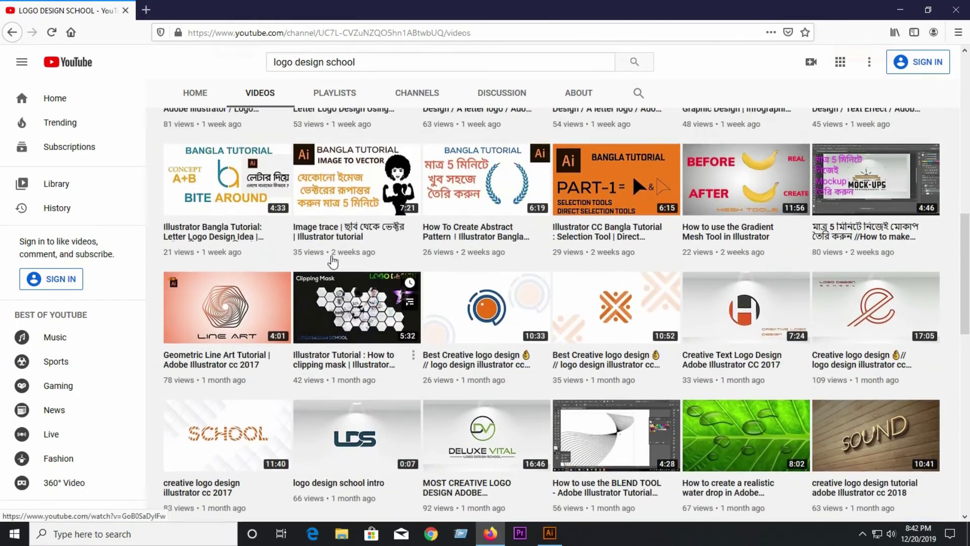
scroll(333, 262, "up", 8)
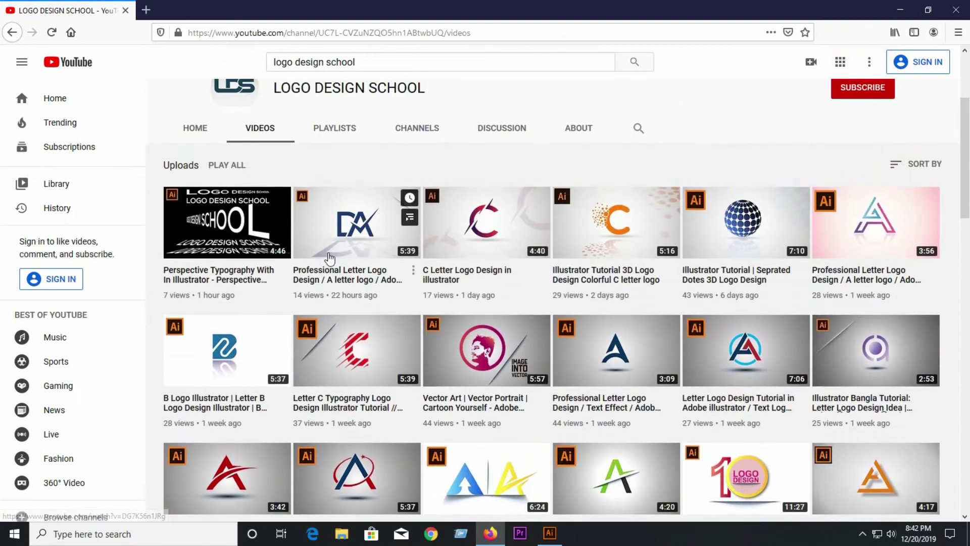
scroll(330, 258, "up", 3)
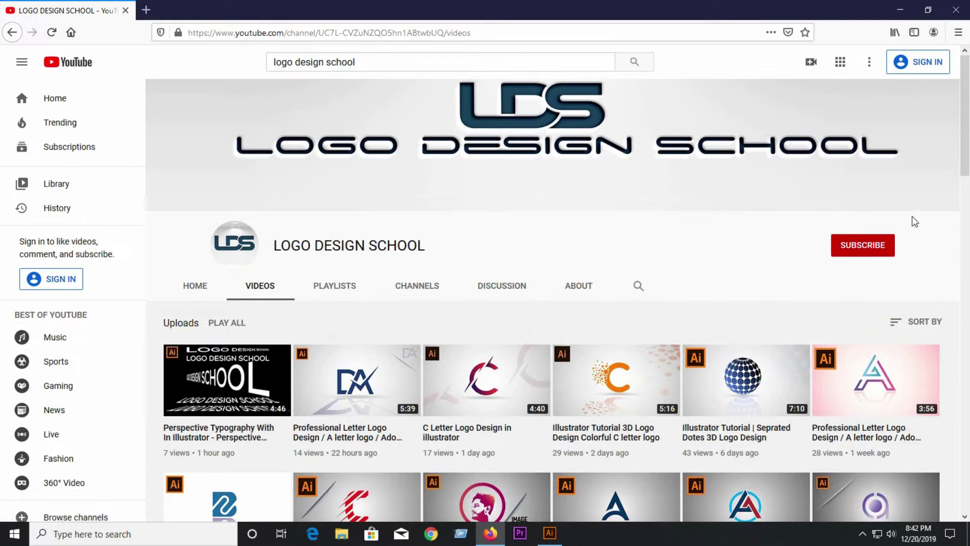
Step: Try to subscribe to the LOGO DESIGN SCHOOL channel and close the browser to return to Illustrator
left_click(859, 254)
left_click(954, 6)
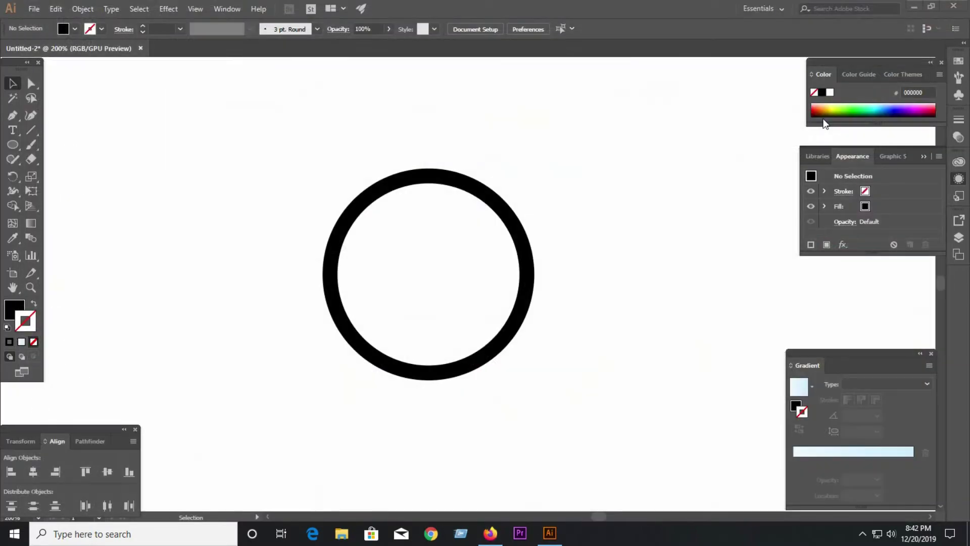
Step: Draw a thin vertical black rectangle about 6.5 px wide and 129 px high beside the ring
left_click(14, 142)
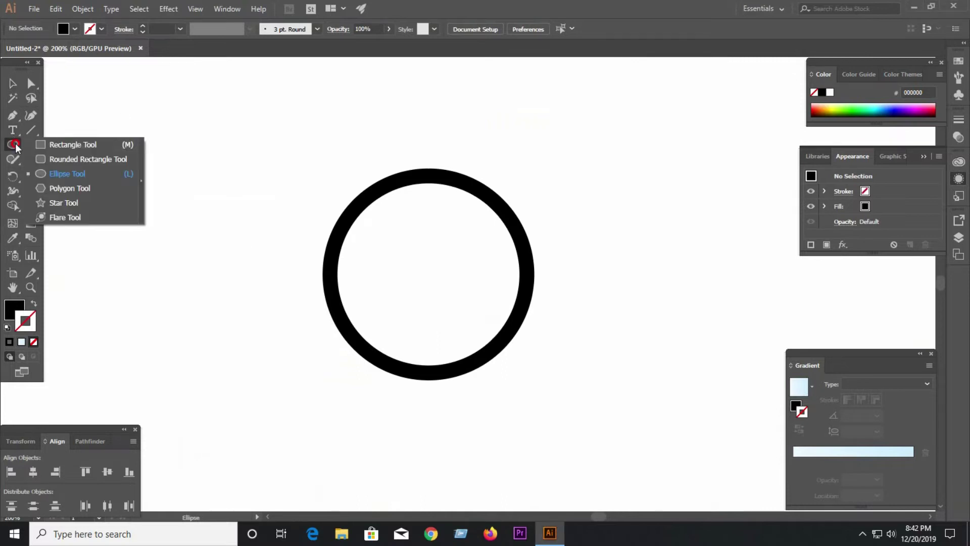
left_click(47, 145)
left_click_drag(190, 161, 198, 318)
left_click(6, 83)
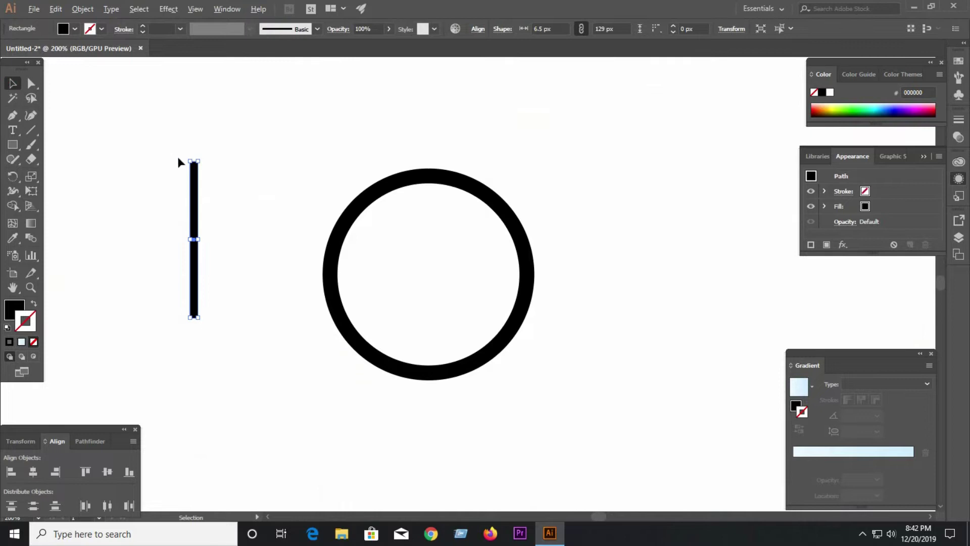
Step: Stretch the thin rectangle at both ends to a height of about 198 px
scroll(179, 158, "up", 3)
left_click_drag(224, 165, 224, 77)
scroll(260, 200, "down", 3)
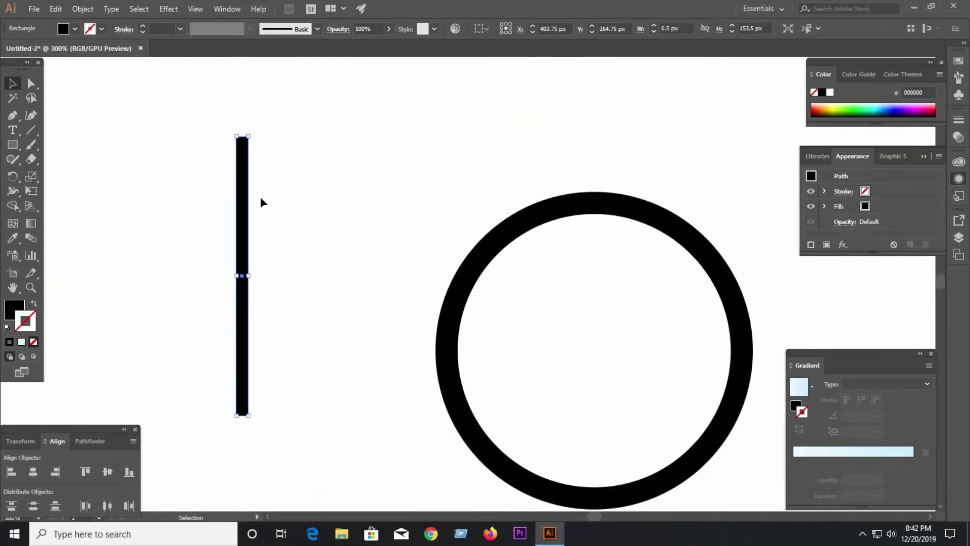
scroll(248, 333, "up", 4)
left_click_drag(256, 377, 254, 509)
scroll(301, 340, "down", 3)
left_click_drag(243, 393, 254, 459)
scroll(279, 451, "down", 3)
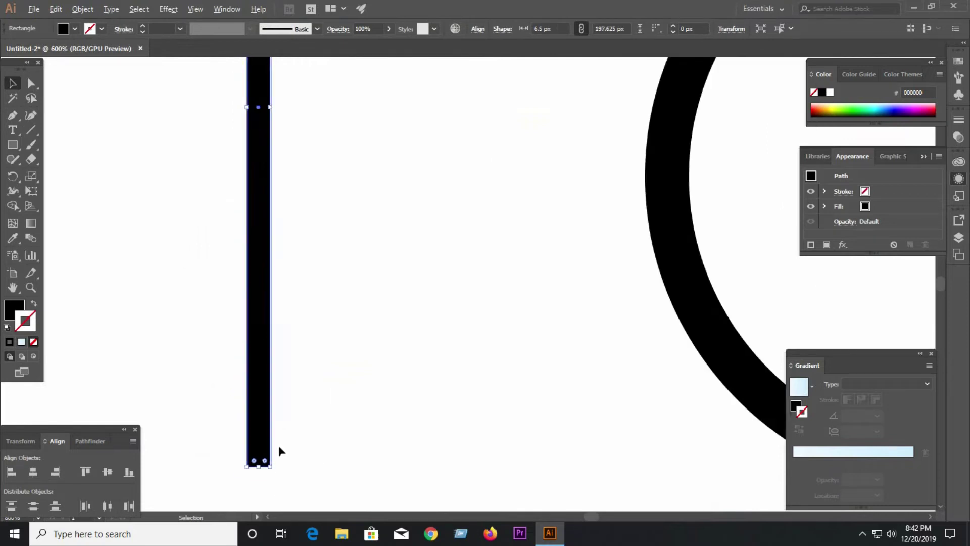
Step: Place a copy of the thin bar across the ring's right part and the original across its left part
left_click(129, 123)
left_click_drag(273, 179, 706, 216)
left_click_drag(266, 206, 542, 247)
Step: Select both vertical bars and align their bottom edges
left_click(466, 154)
left_click(540, 159)
left_click(704, 161, "shift")
scroll(126, 344, "down", 3)
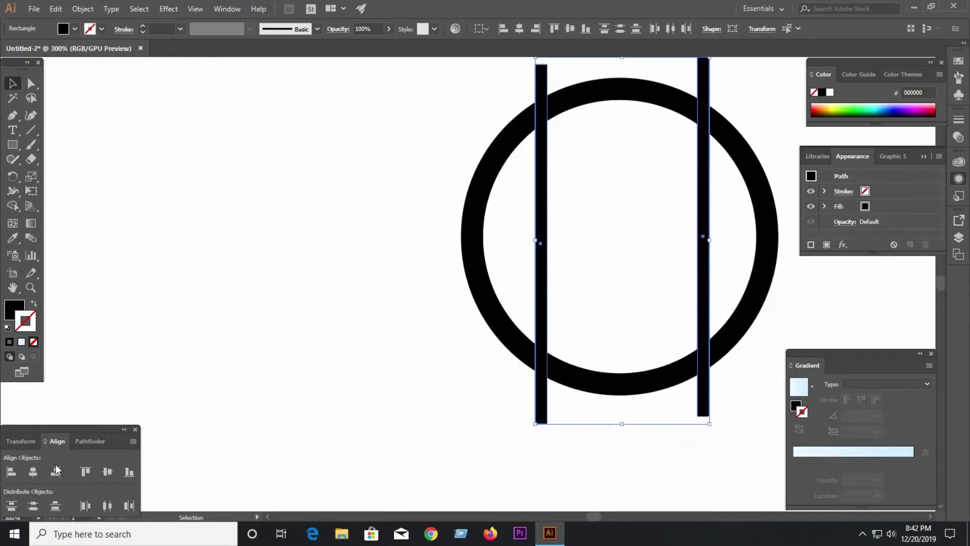
left_click(130, 477)
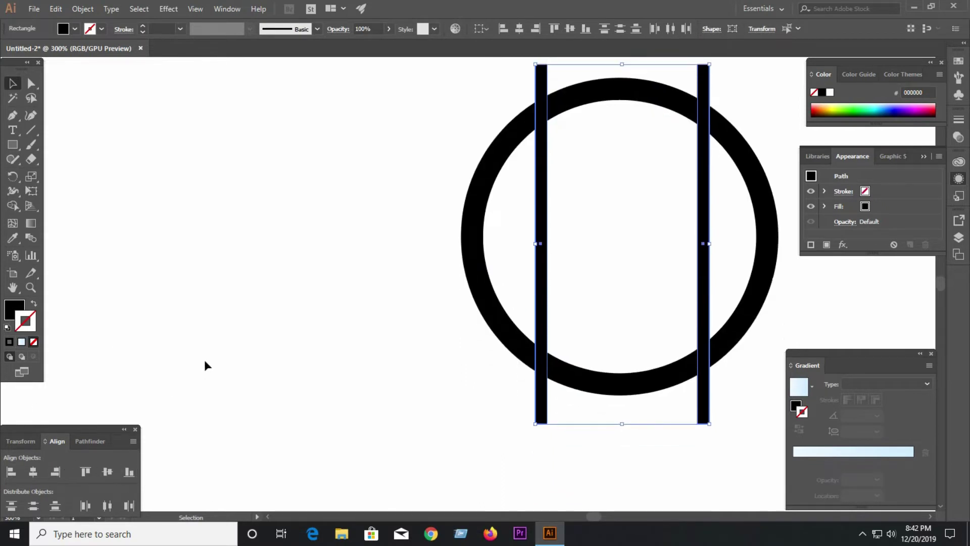
Step: Group the two bars and align the group's horizontal centre with the ring
right_click(541, 183)
left_click(567, 254)
left_click_drag(355, 144, 752, 315)
left_click(34, 473)
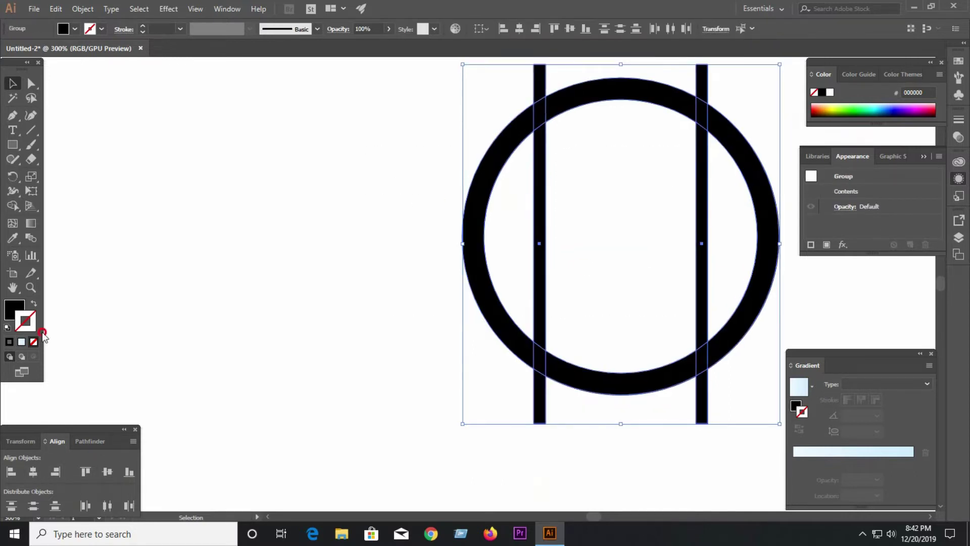
left_click(109, 230)
key("ctrl+minus")
key("ctrl+minus")
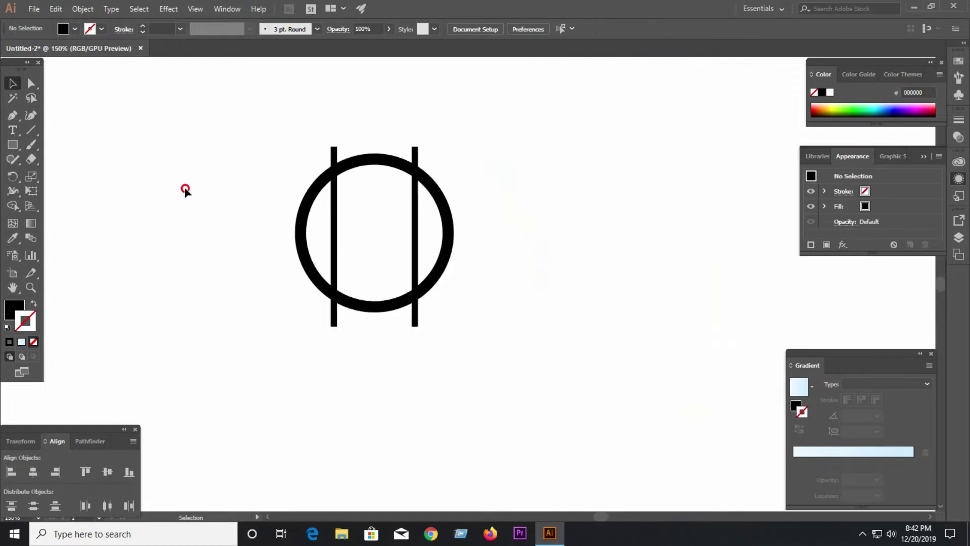
Step: Divide the ring and both bars with Pathfinder Divide, and ungroup the resulting pieces
left_click_drag(184, 191, 481, 317)
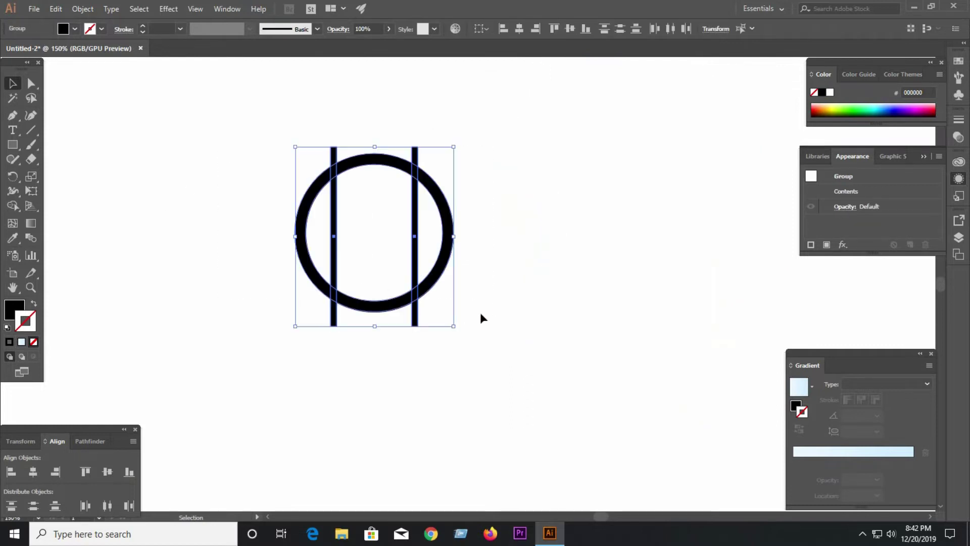
left_click(87, 441)
left_click(13, 501)
right_click(336, 308)
left_click(374, 384)
left_click(371, 400)
Step: Delete all the divided bar pieces, cutting a narrow gap in the ring at each bar crossing
scroll(340, 182, "up", 1)
left_click(337, 181)
key("Delete")
left_click(415, 202)
key("Delete")
left_click(416, 249)
key("Delete")
left_click(416, 344)
key("Delete")
left_click(418, 289)
key("Delete")
left_click(415, 326)
key("Delete")
left_click(334, 284)
key("Delete")
left_click(337, 202)
key("Delete")
key("Delete")
left_click(337, 284)
key("Delete")
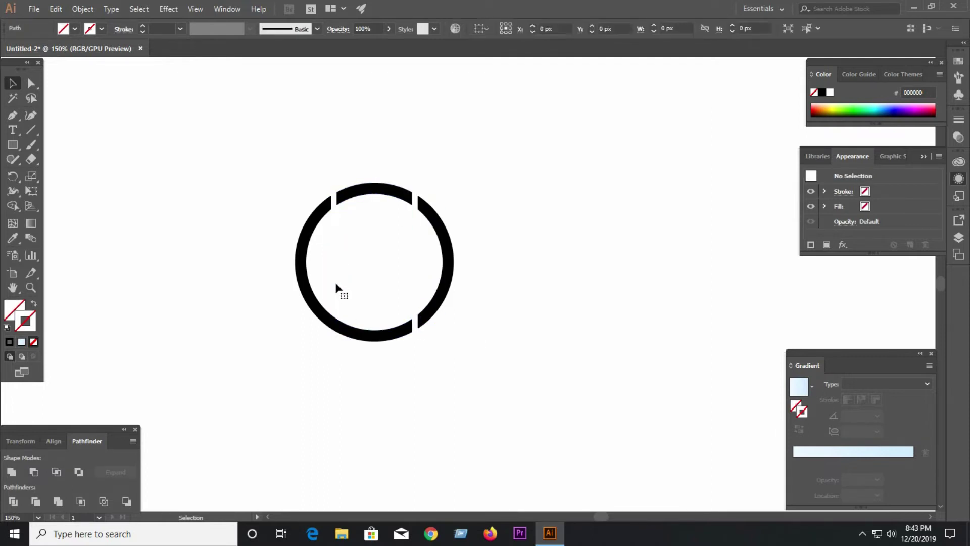
left_click(330, 273)
key("Delete")
left_click(335, 334)
left_click(203, 226)
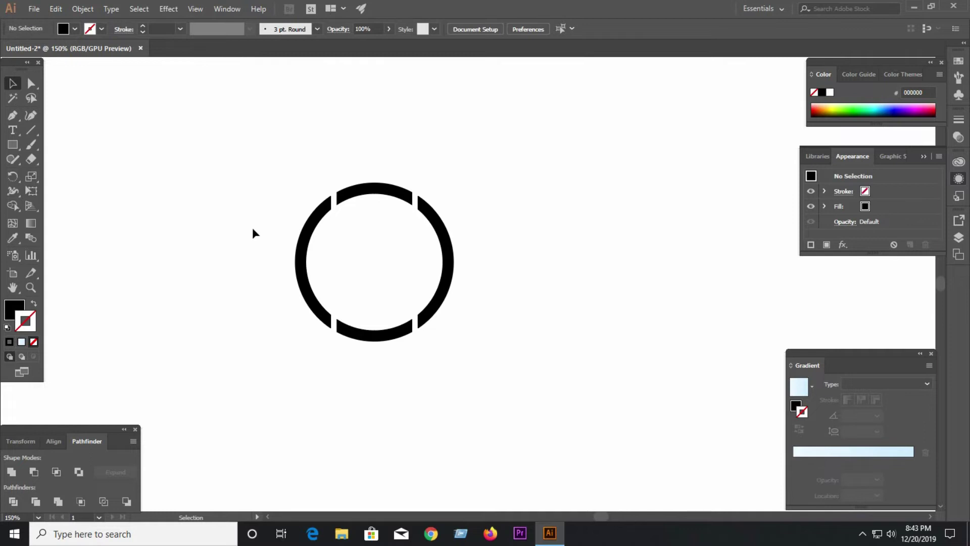
Step: Draw a vertical black rectangle about 11.33 px wide and 196 px high beside the ring
left_click(13, 145)
left_click_drag(216, 221, 226, 400)
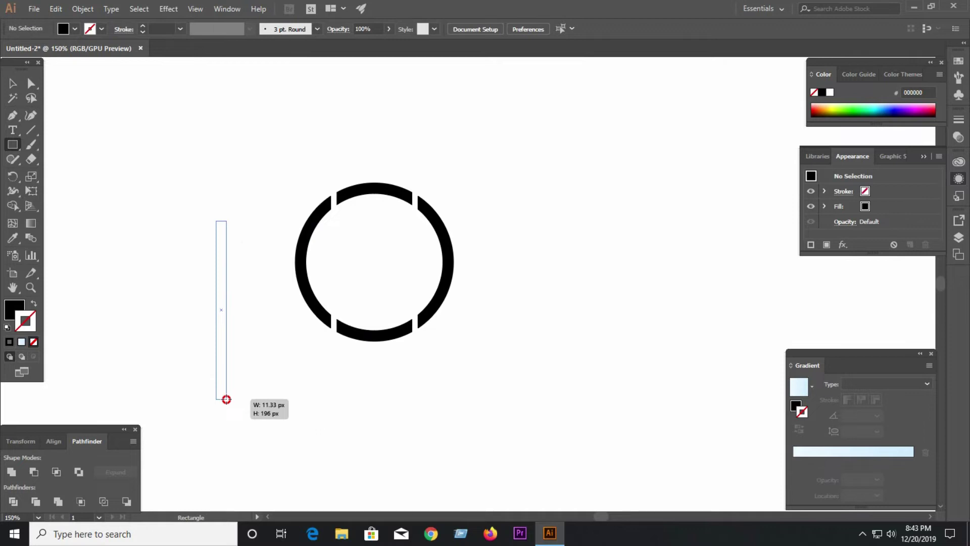
left_click_drag(227, 400, 227, 399)
left_click(13, 85)
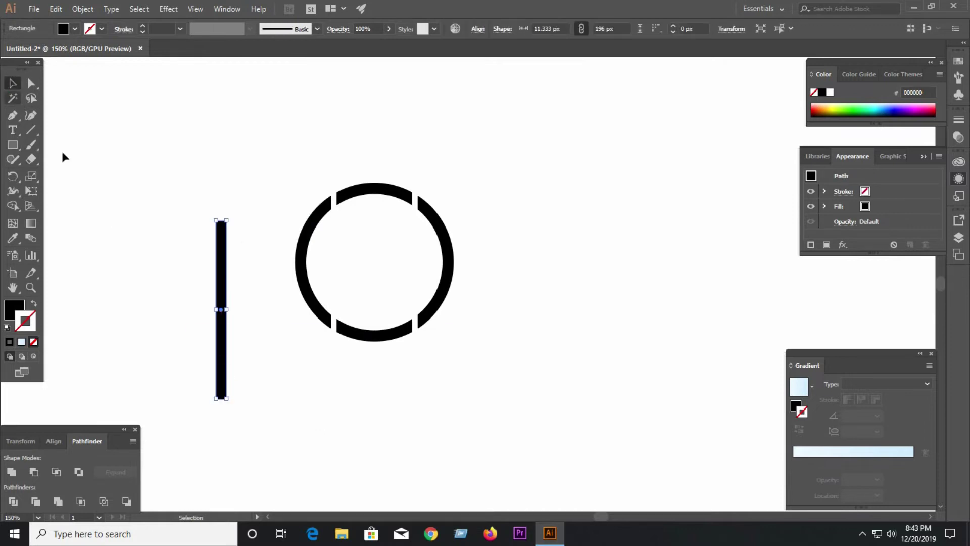
Step: Move the vertical rectangle into the ring, flush with the left ends of the upper and lower arcs
left_click(177, 262)
left_click_drag(225, 264, 349, 239)
left_click(389, 231)
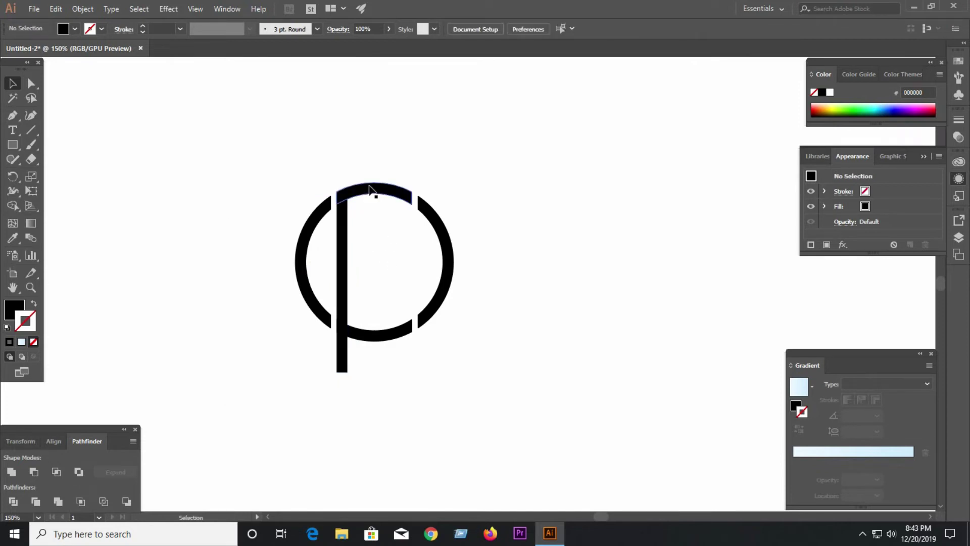
Step: Draw a 6.5 px wide, about 35 px high rectangle in the ring's upper-right gap and move it outside the ring
scroll(345, 211, "up", 3)
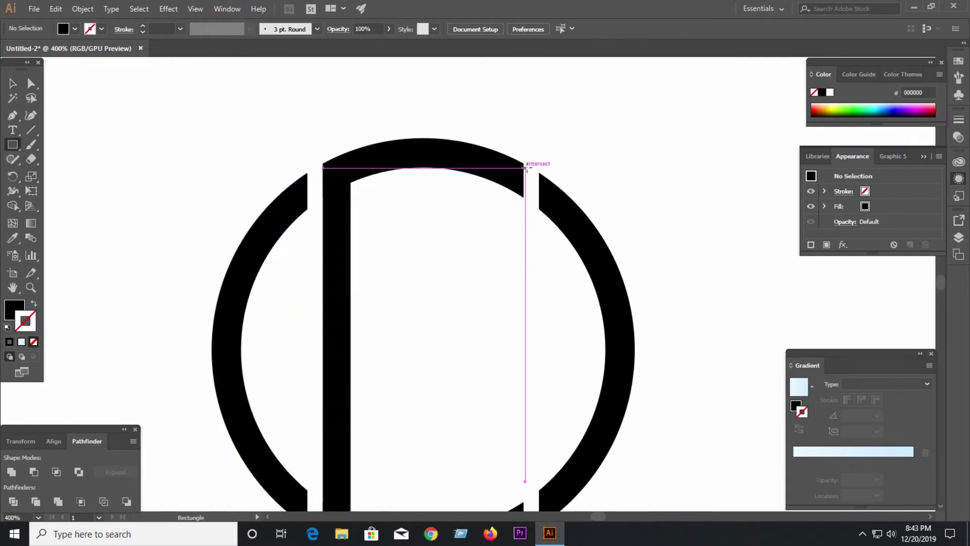
left_click_drag(524, 163, 540, 247)
key("v")
left_click_drag(534, 188, 736, 172)
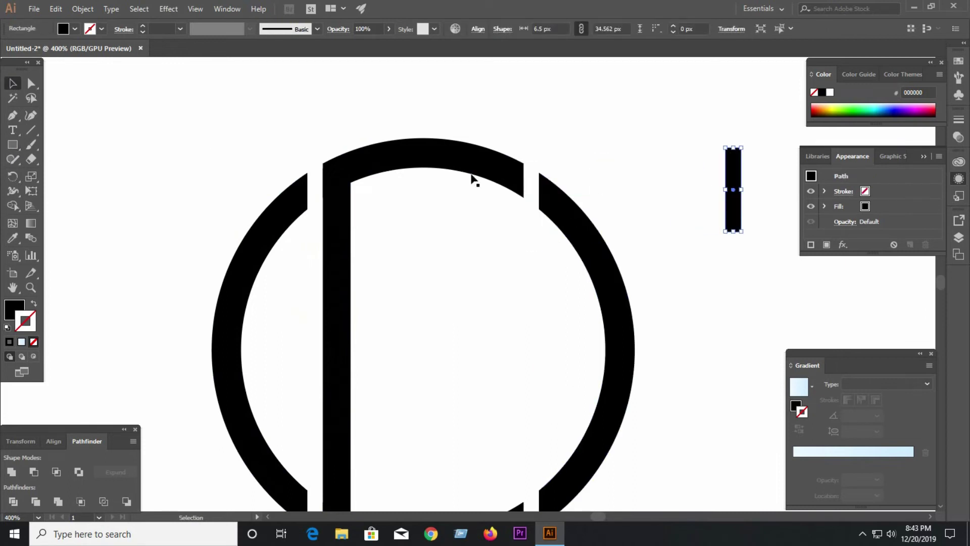
left_click(444, 107)
scroll(415, 232, "down", 2)
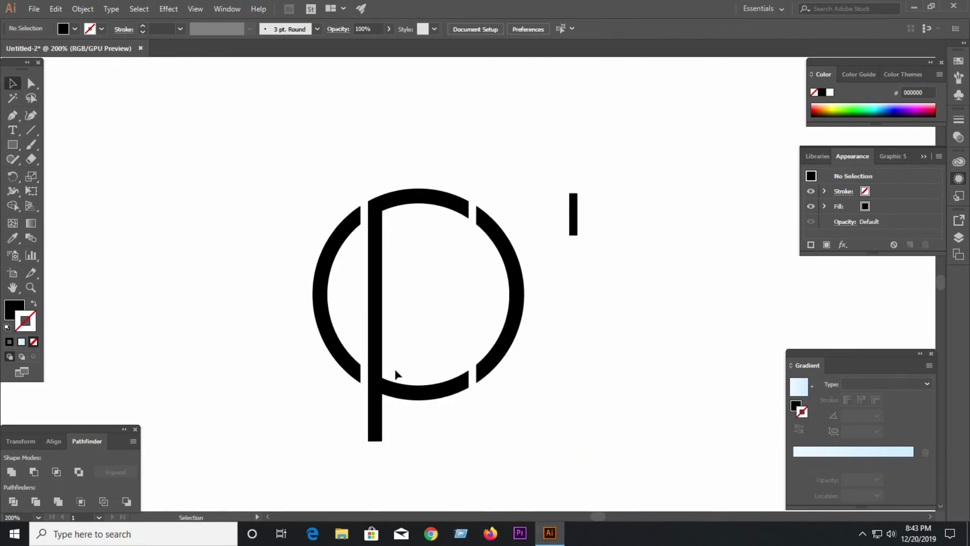
Step: Shorten the vertical stem from below to about 150 px so it ends inside the lower arc
left_click(377, 430)
scroll(375, 442, "up", 2)
left_click_drag(375, 437, 381, 328)
left_click(350, 396)
scroll(351, 390, "down", 2)
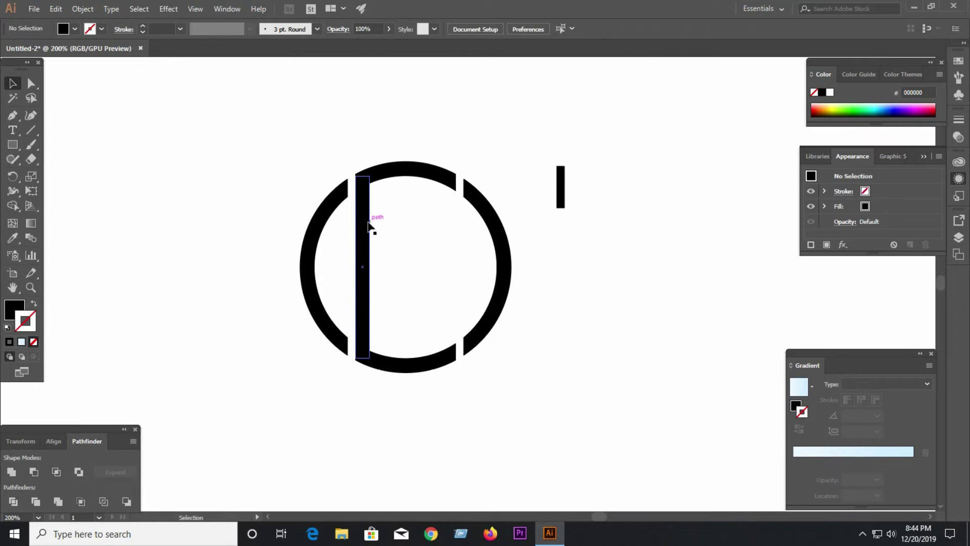
Step: Duplicate the stem a short distance to its right and shorten the copy to about the ring's mid-height
left_click_drag(369, 226, 394, 211)
scroll(399, 216, "up", 2)
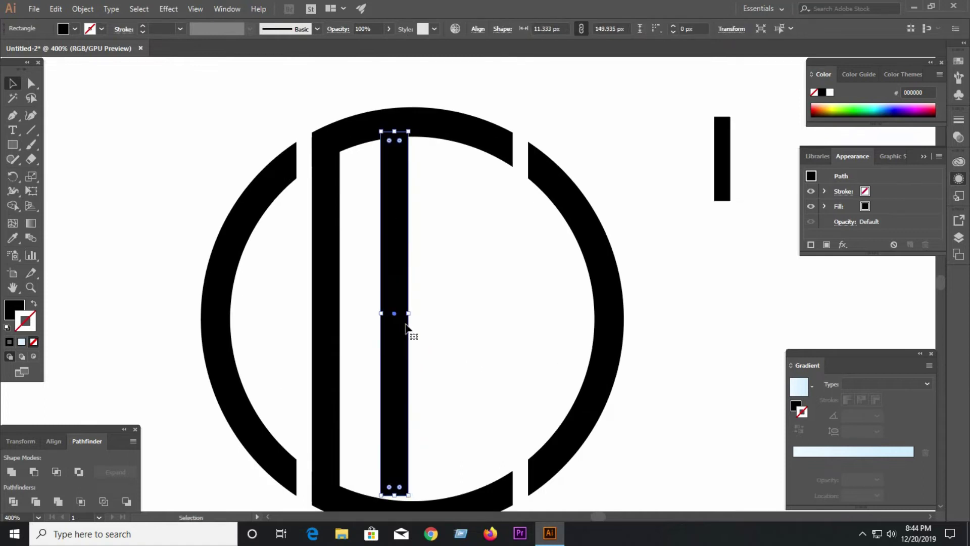
left_click_drag(395, 497, 403, 328)
Step: Copy the short bar, rotate it horizontal and trim it to join the short bar's lower end to the stem
left_click_drag(404, 227, 405, 301)
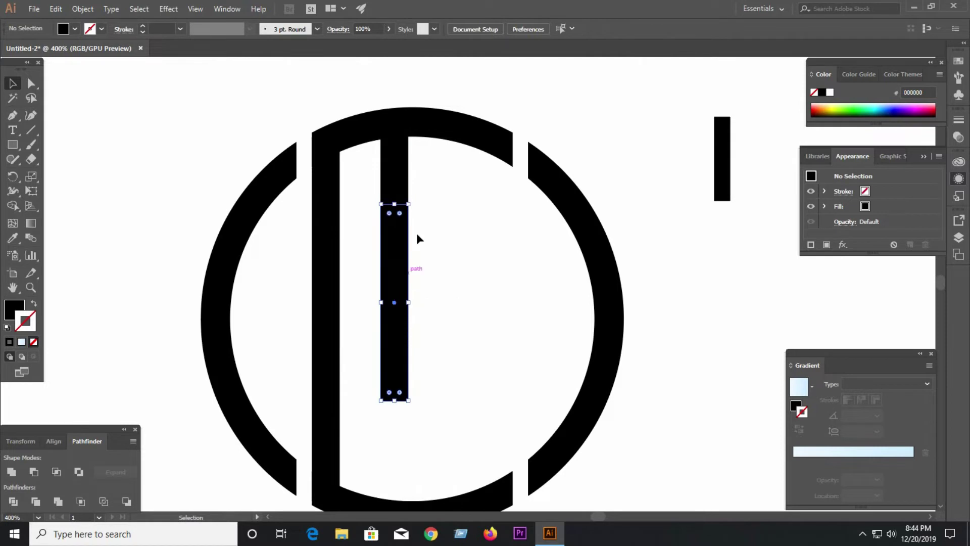
left_click_drag(414, 200, 408, 307)
left_click_drag(304, 315, 313, 317)
left_click(480, 315)
scroll(447, 313, "down", 1)
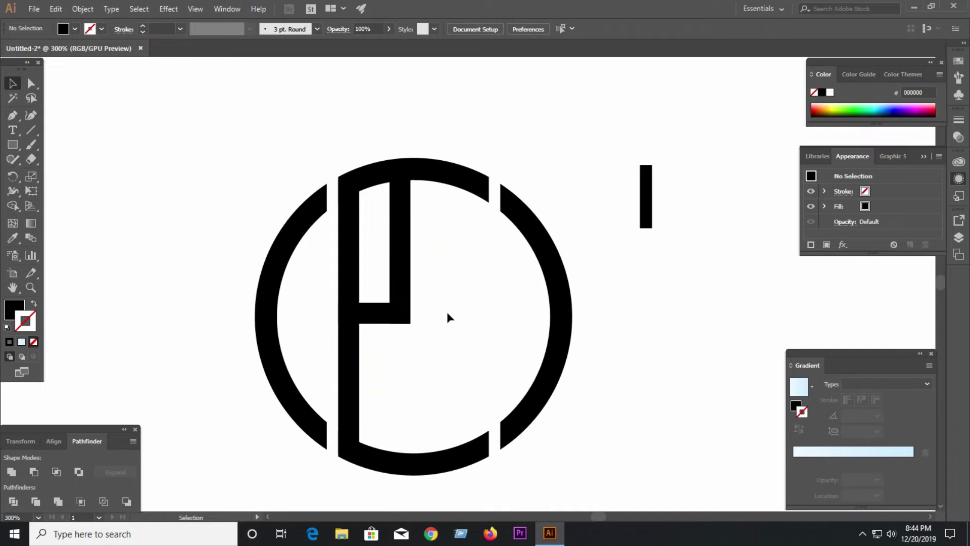
Step: Extend the P bowl's vertical bar upward past the ring's top edge to about 101 px high
left_click(396, 191)
left_click_drag(399, 177, 400, 141)
left_click(418, 249)
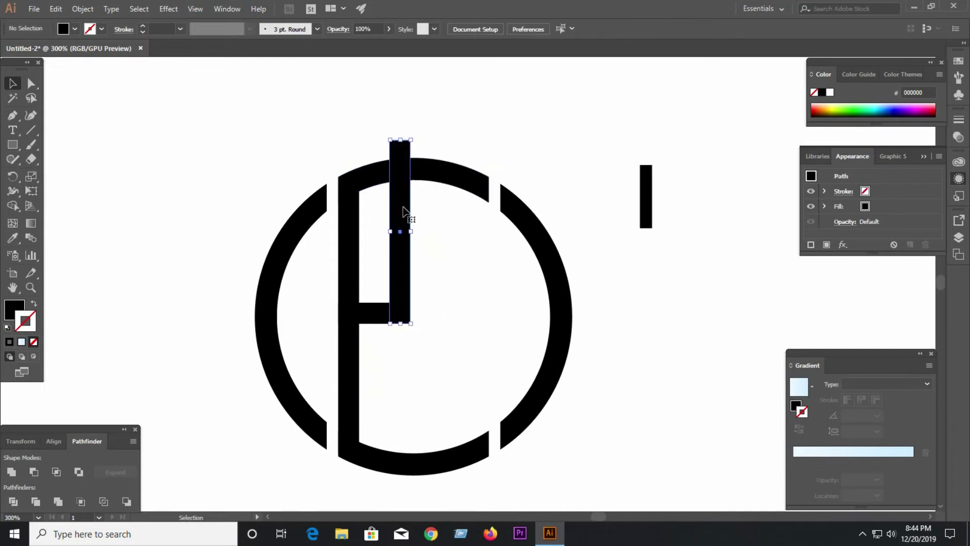
Step: Duplicate the extended bar to its right, leaving a narrow gap, and stretch the copy below the ring to about 196 px high
left_click_drag(403, 250, 434, 253)
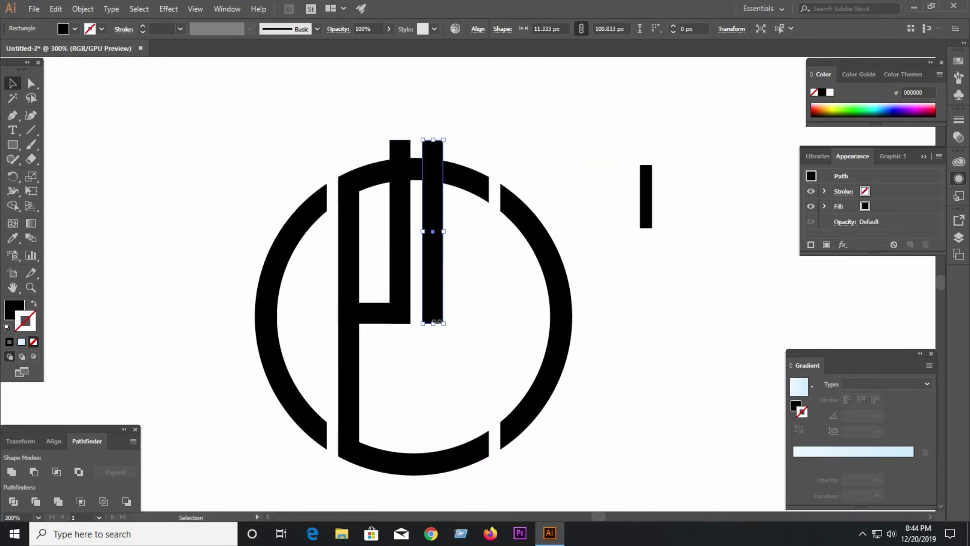
left_click_drag(436, 325, 436, 497)
left_click(523, 493)
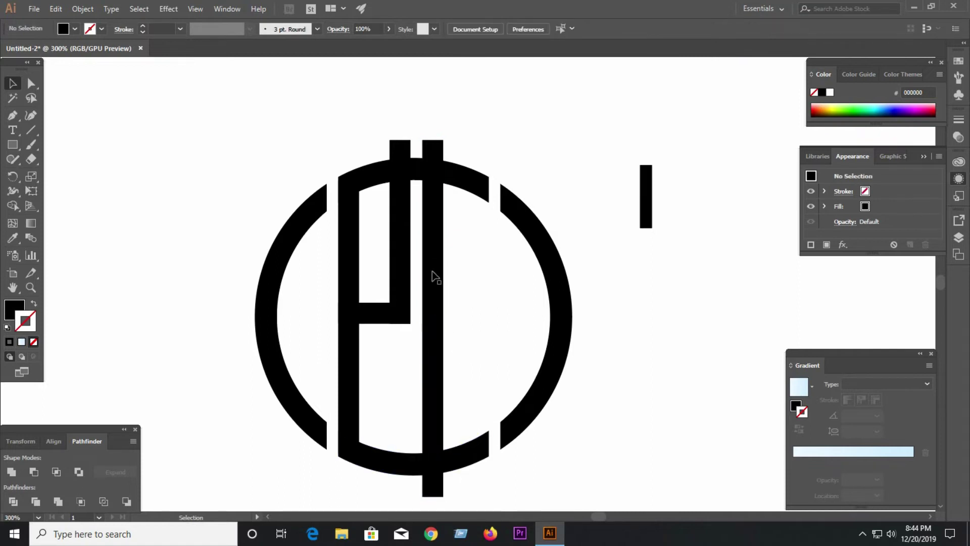
Step: Divide the upper arc and bars, ungroup them, and delete the bar ends above the ring and the arc piece between the two bars
left_click_drag(357, 125, 456, 384)
left_click(20, 502)
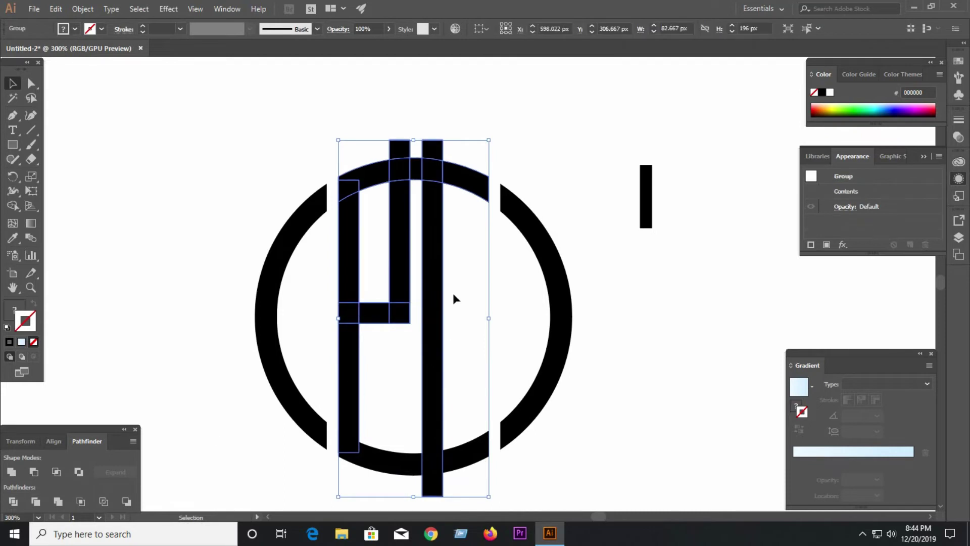
right_click(440, 260)
left_click(475, 318)
left_click(465, 253)
left_click(399, 148)
key("Delete")
left_click(418, 167)
key("Delete")
left_click(437, 145)
key("Delete")
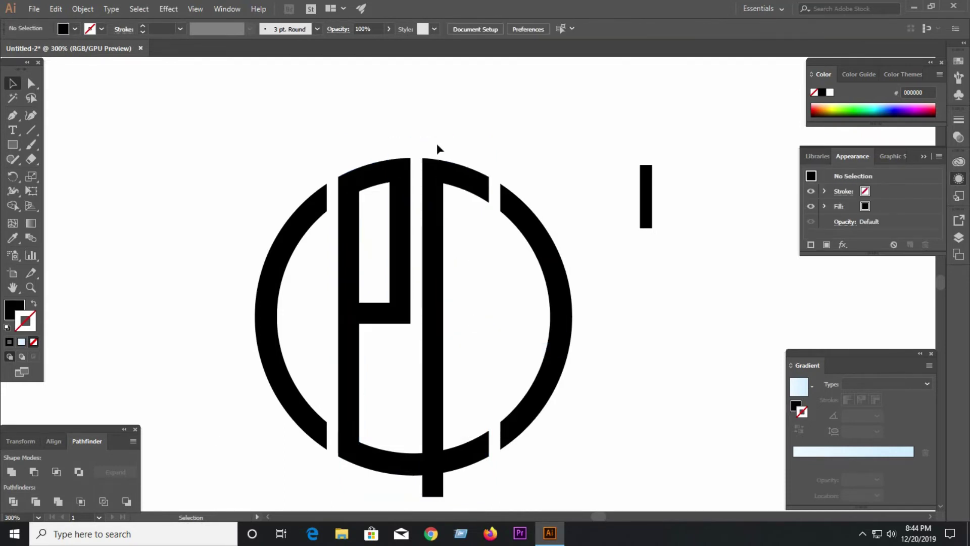
left_click(439, 482)
key("Delete")
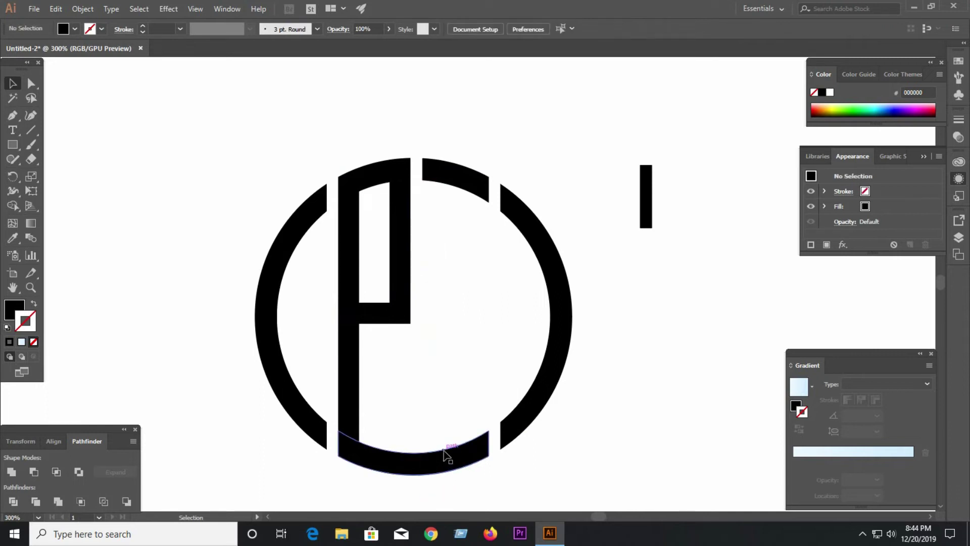
key("ctrl+z")
Step: Divide the lower arc with the new long bar, ungroup the result, and delete the bar end sticking out below the ring
left_click_drag(481, 493, 436, 433)
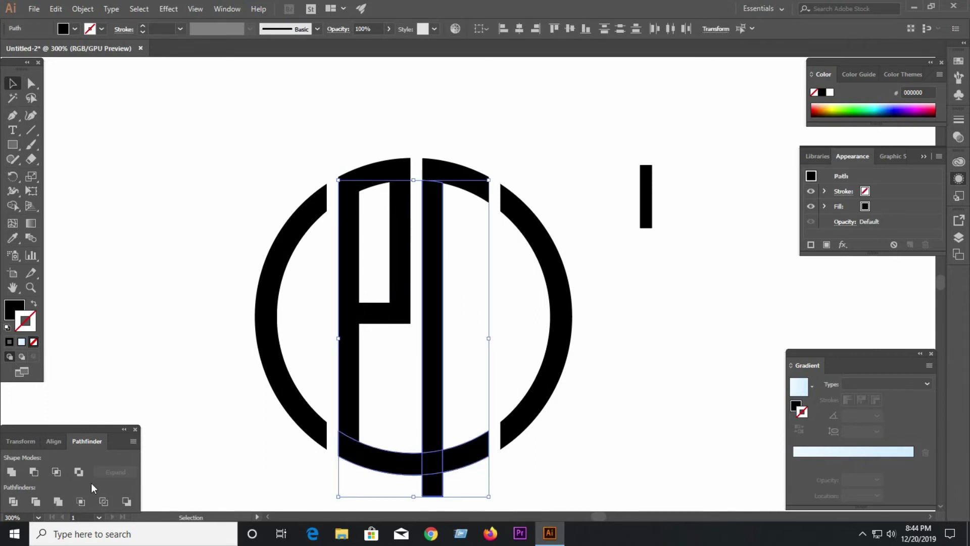
left_click(23, 501)
right_click(435, 315)
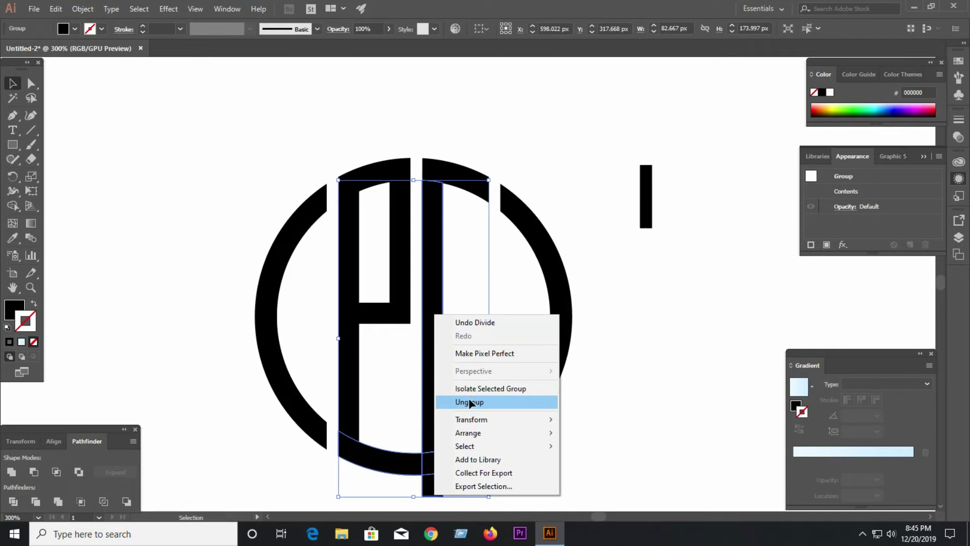
left_click(470, 403)
left_click(433, 484)
key("Delete")
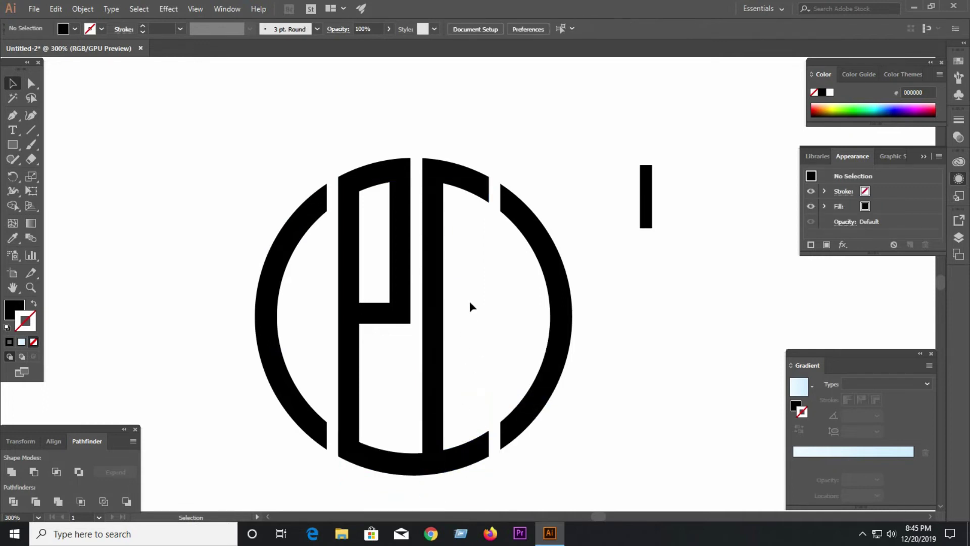
left_click(432, 462)
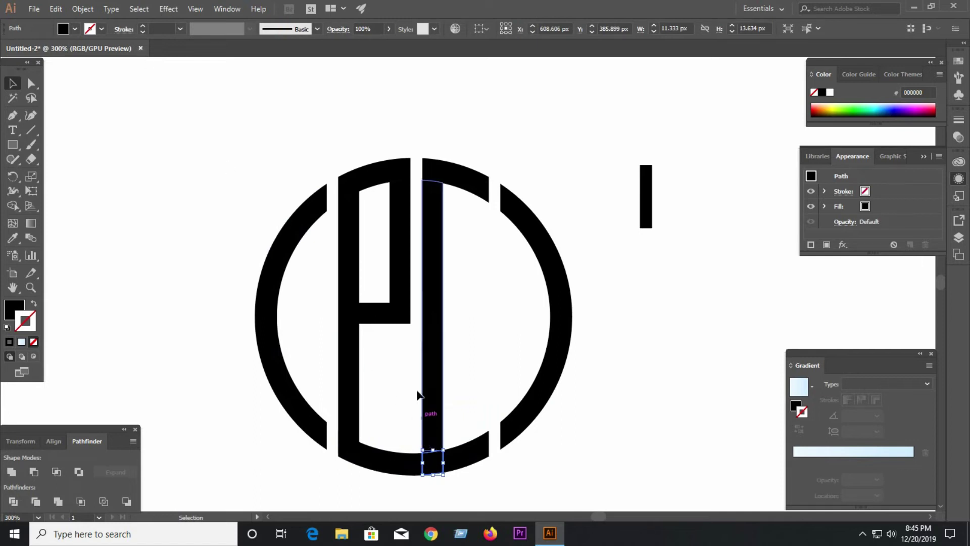
key("Delete")
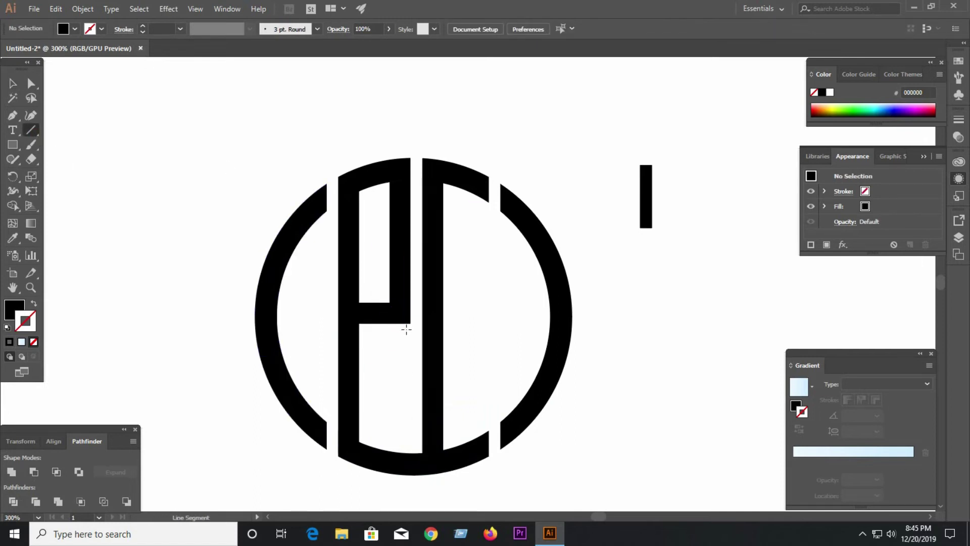
Step: Cut the lower arc with an about 89 px vertical line from the P bowl's lower-right corner and delete the piece between line and long bar
left_click_drag(410, 323, 410, 485)
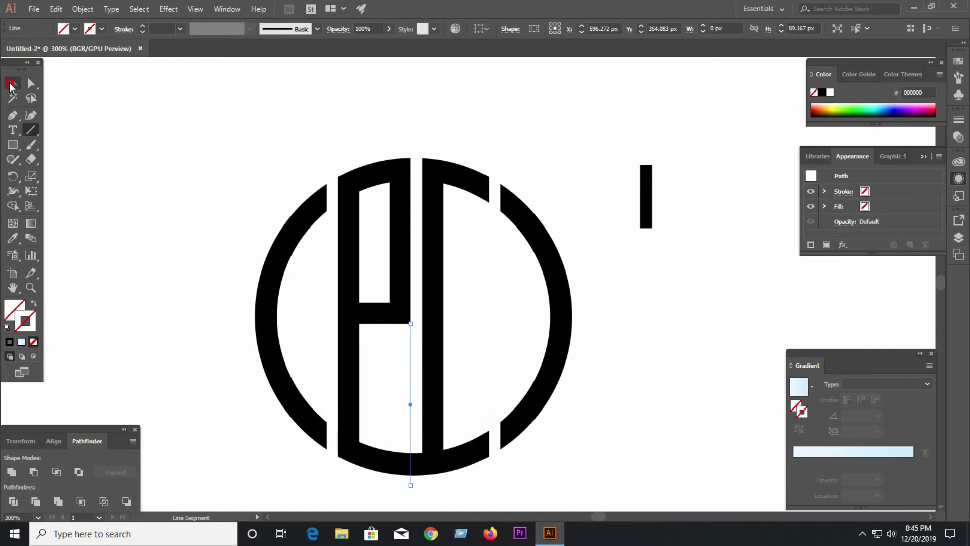
left_click(11, 84)
left_click(403, 457, "shift")
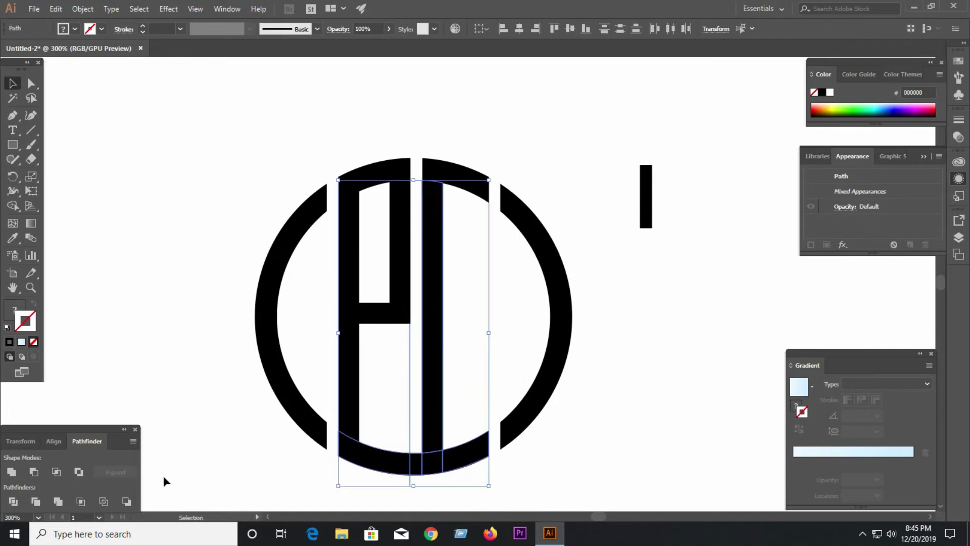
left_click(14, 501)
right_click(450, 383)
left_click(482, 297)
left_click(466, 342)
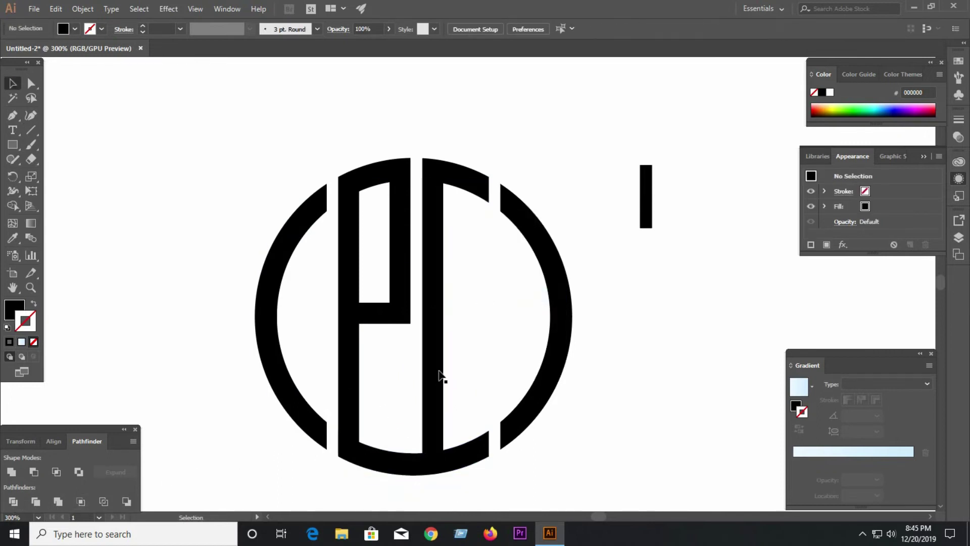
left_click(414, 476)
key("Delete")
left_click(30, 130)
left_click_drag(364, 175, 361, 440)
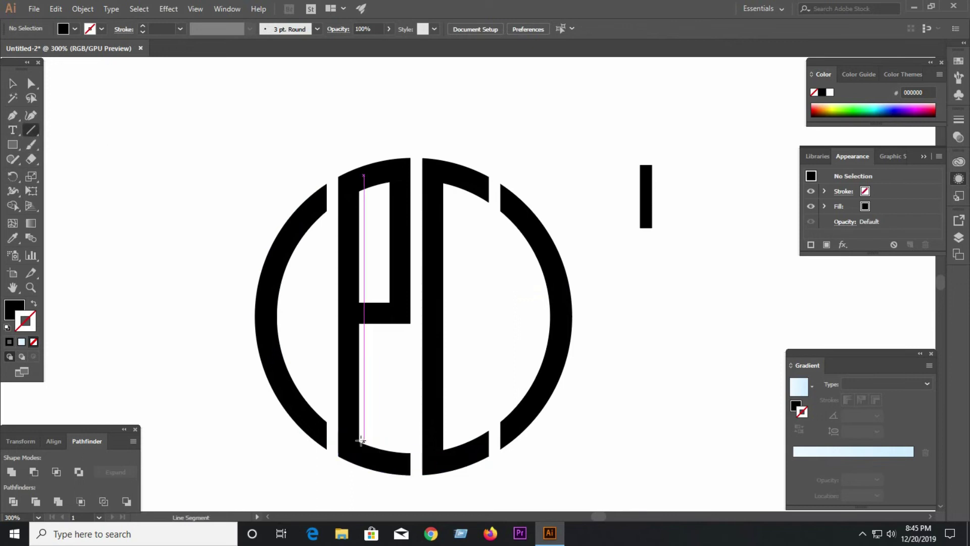
left_click_drag(359, 323, 342, 494)
left_click_drag(369, 325, 370, 485)
left_click(13, 83)
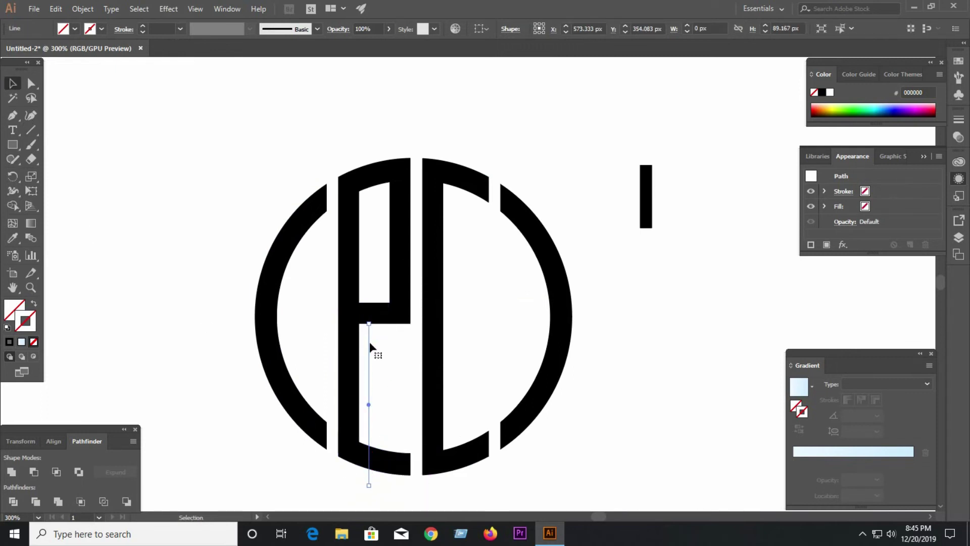
left_click(623, 211)
Step: Move the spare 6.5 px wide rectangle onto the lower arc, flush against the right edge of the P's stem
left_click_drag(646, 208, 368, 477)
scroll(369, 470, "up", 6)
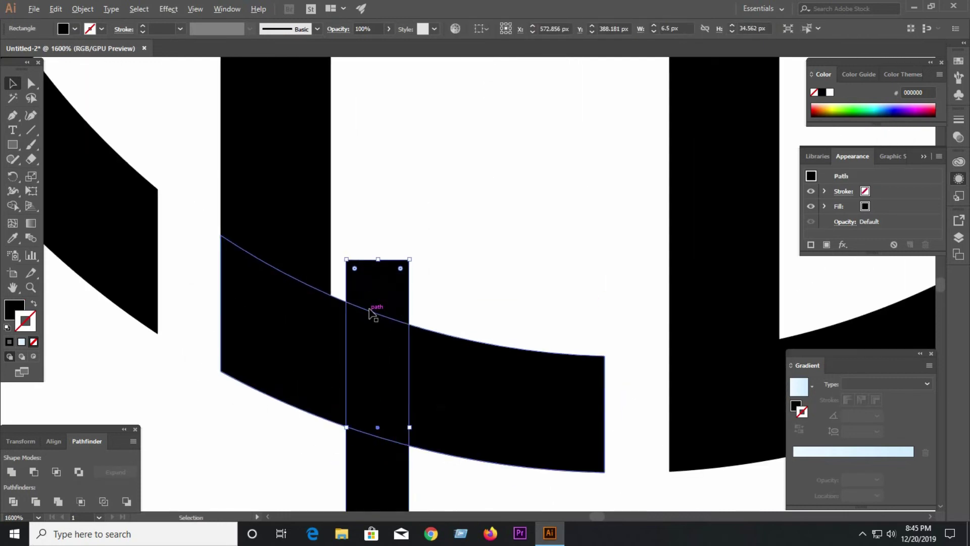
left_click_drag(372, 313, 355, 311)
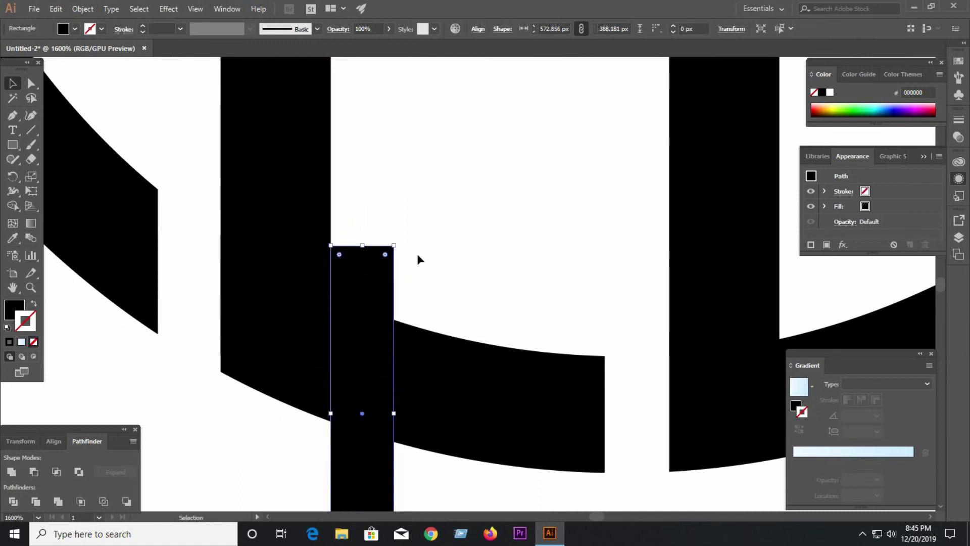
left_click(418, 258)
Step: Divide the lower arc with the narrow rectangle, ungroup the pieces, and delete the rectangle's pieces to open a gap beside the P's stem
scroll(418, 258, "down", 4)
left_click_drag(432, 404, 297, 314)
left_click(14, 500)
right_click(392, 303)
left_click(455, 388)
left_click(437, 415)
left_click_drag(400, 356, 457, 386)
key("Delete")
left_click(392, 342)
key("Delete")
left_click(400, 303)
key("Delete")
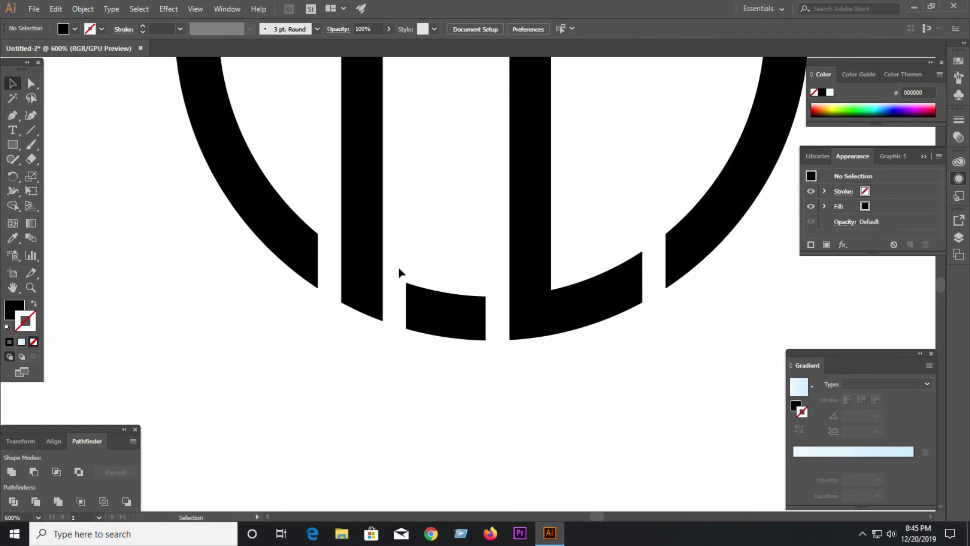
Step: Select all pieces of the logo, try uniting them, and undo the union
key("ctrl+0")
key("ctrl+plus")
key("ctrl+plus")
left_click(309, 172)
left_click_drag(310, 172, 596, 371)
left_click(597, 418)
left_click_drag(354, 140, 610, 349)
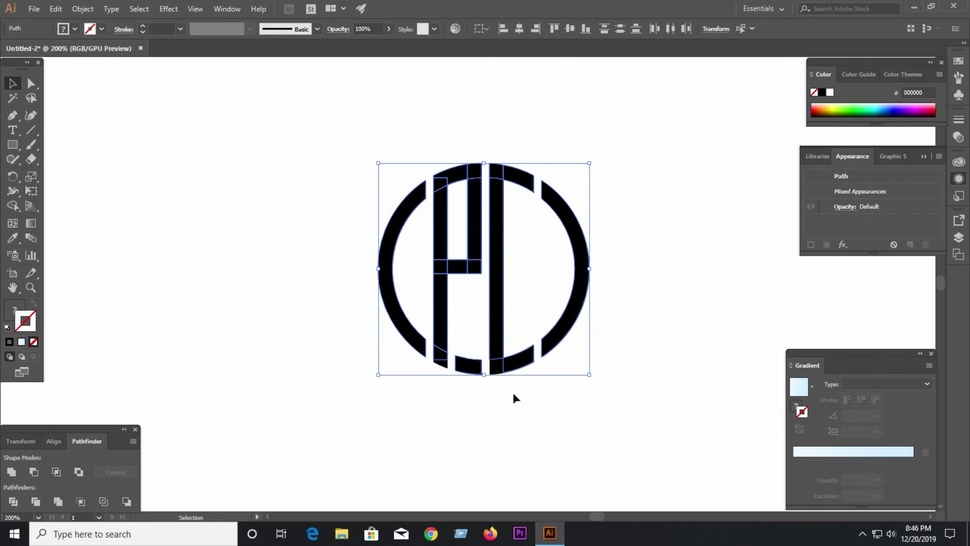
left_click(11, 472)
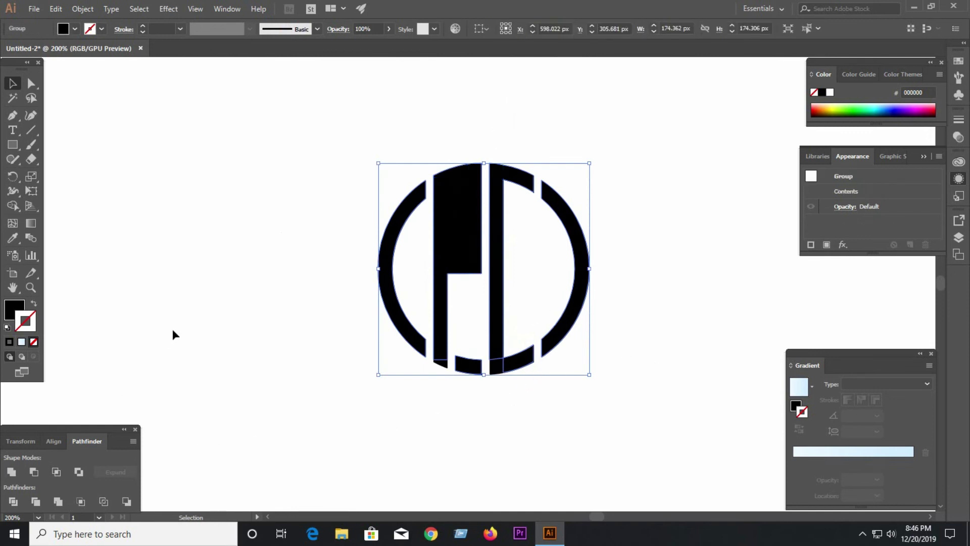
key("ctrl+z")
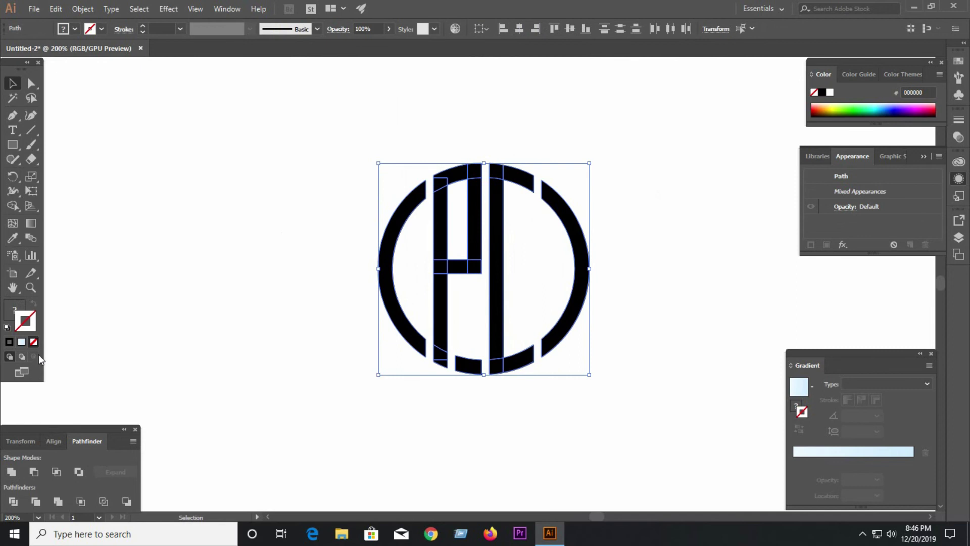
Step: Choose the red D83116 as fill color for all the selected logo pieces
double_click(17, 302)
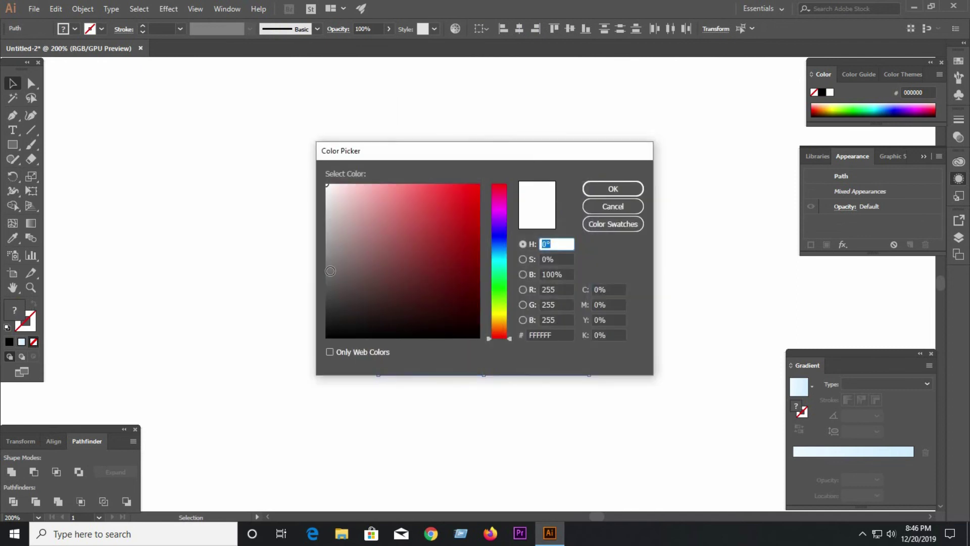
left_click(416, 201)
left_click(461, 201)
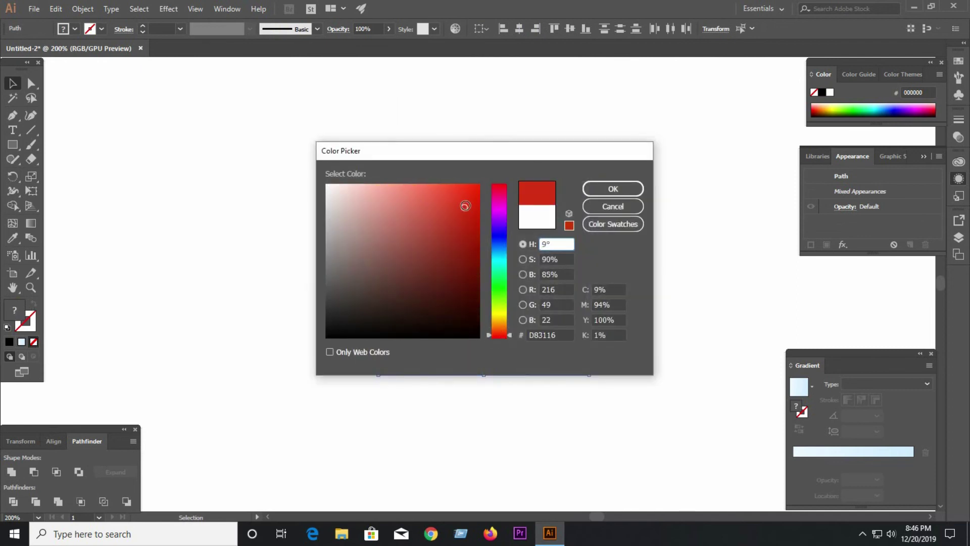
left_click(606, 190)
left_click(632, 159)
Step: Delete the filled piece inside the P's opening and unite all the remaining logo shapes
left_click(457, 205)
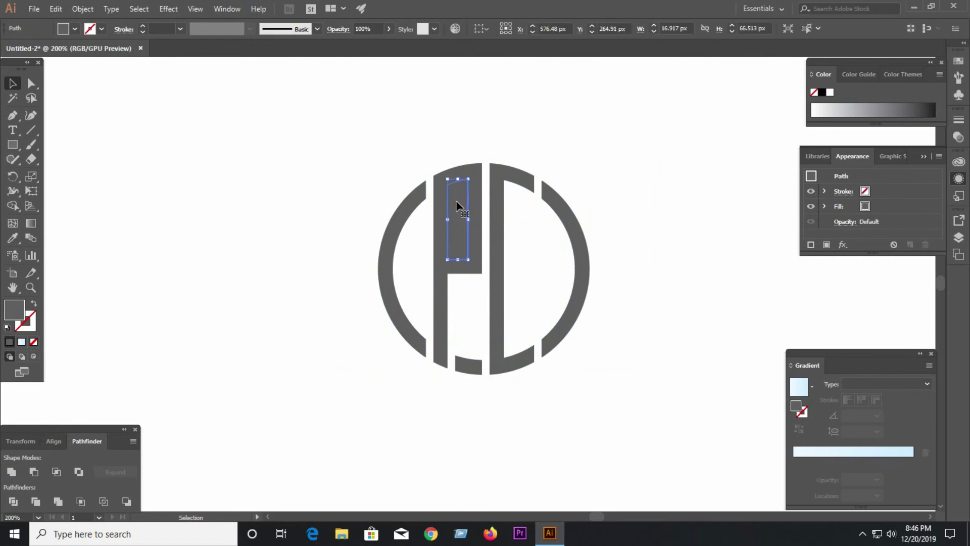
key("Delete")
left_click_drag(286, 139, 587, 382)
left_click(34, 471)
left_click(140, 262)
Step: Clear the whole logo's fill and recolor it orange with F77308
scroll(177, 266, "down", 1)
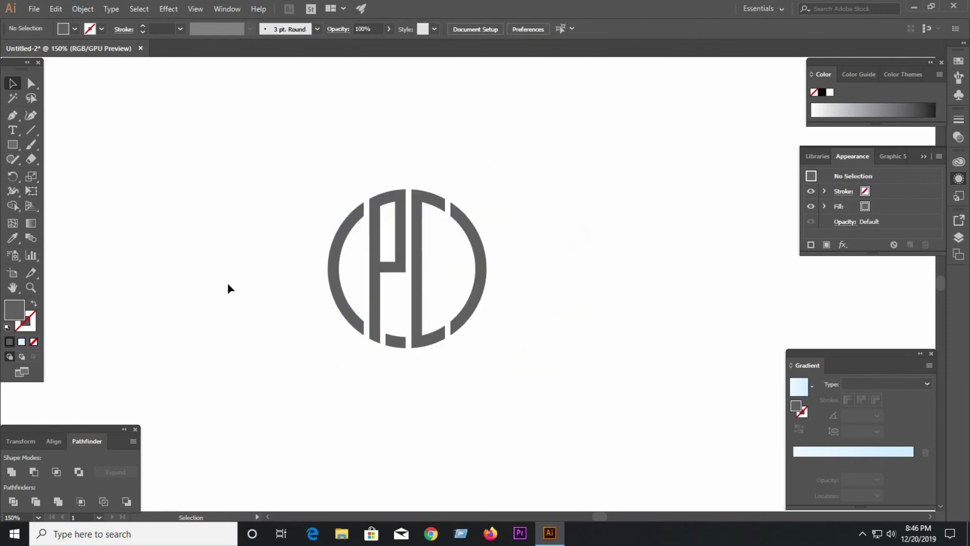
scroll(544, 398, "down", 1)
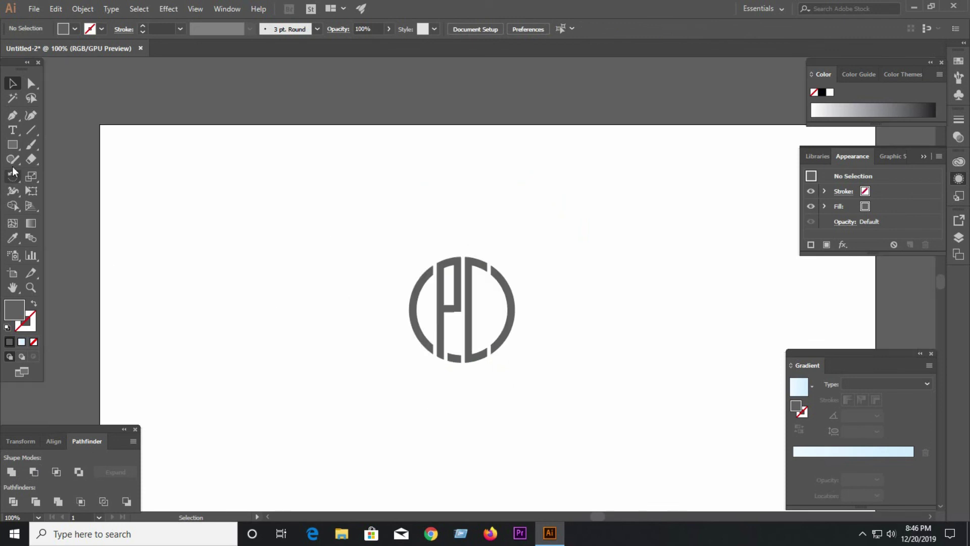
left_click_drag(386, 260, 520, 364)
left_click(34, 342)
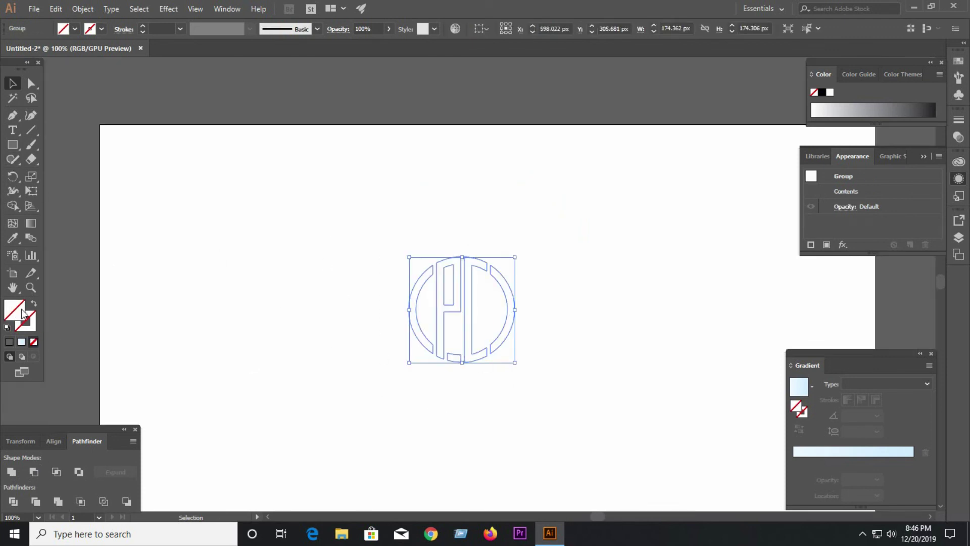
double_click(14, 309)
left_click(496, 333)
left_click_drag(496, 335, 500, 327)
left_click(474, 193)
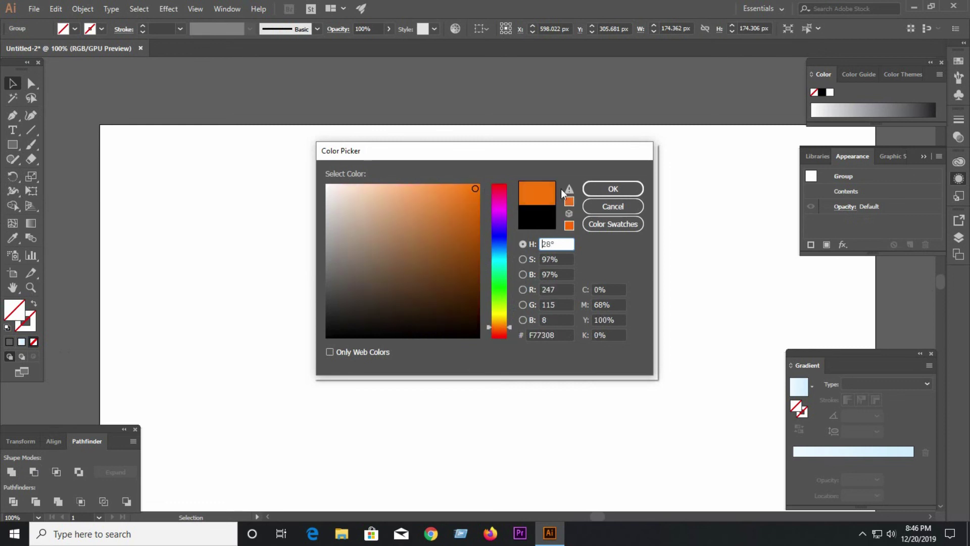
left_click(613, 189)
left_click(623, 227)
Step: Add 72 pt text below the logo reading "PC letter logo" with "thanks for watchin" on a second line
scroll(253, 197, "down", 2)
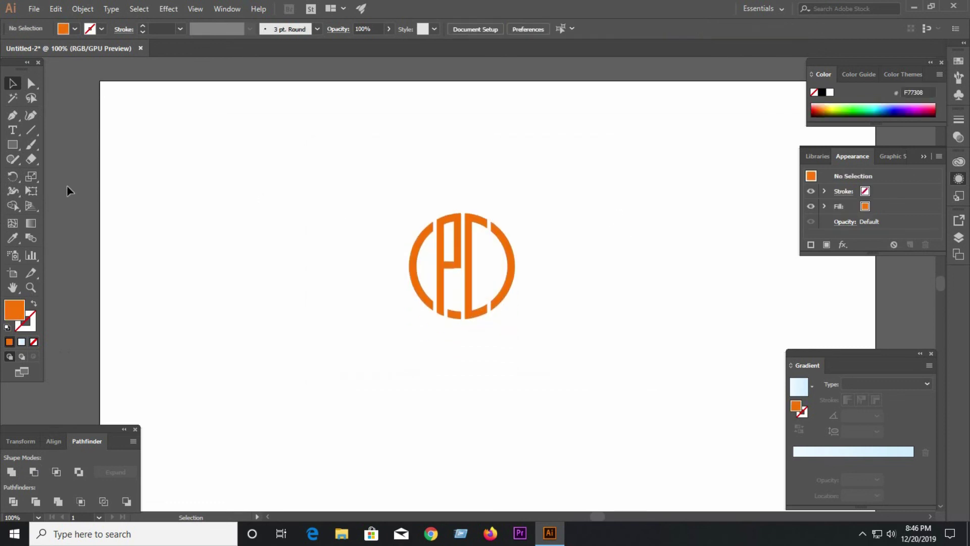
left_click(13, 129)
left_click(403, 373)
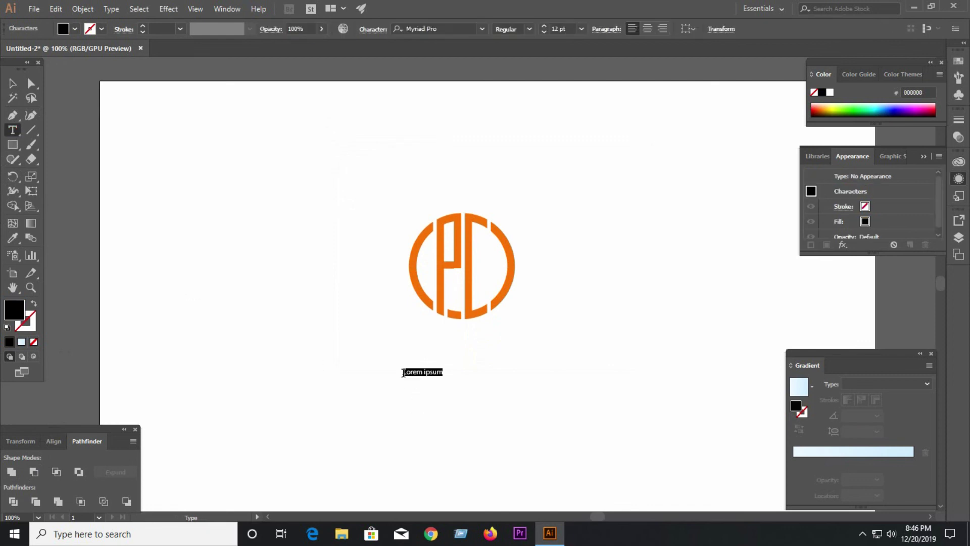
left_click(580, 29)
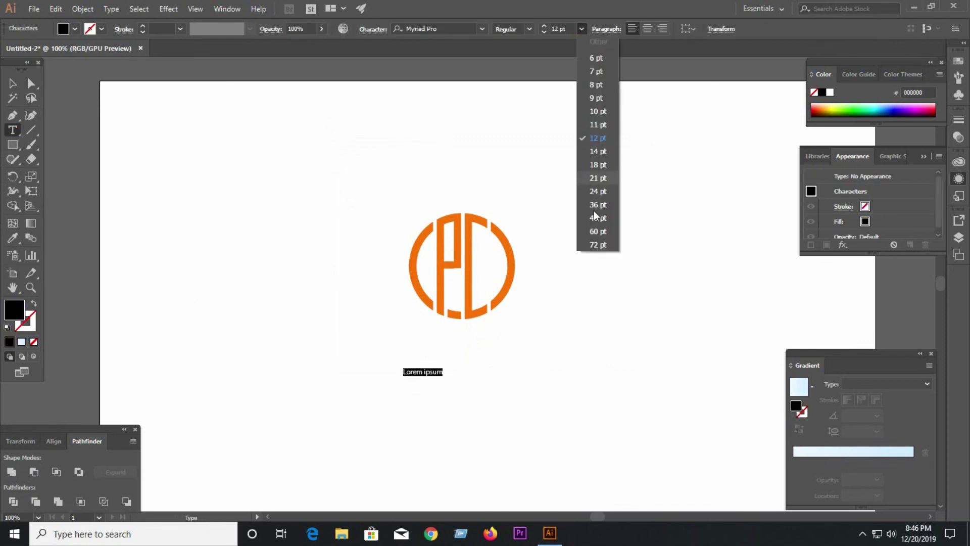
left_click(591, 247)
type("PC letter logo ")
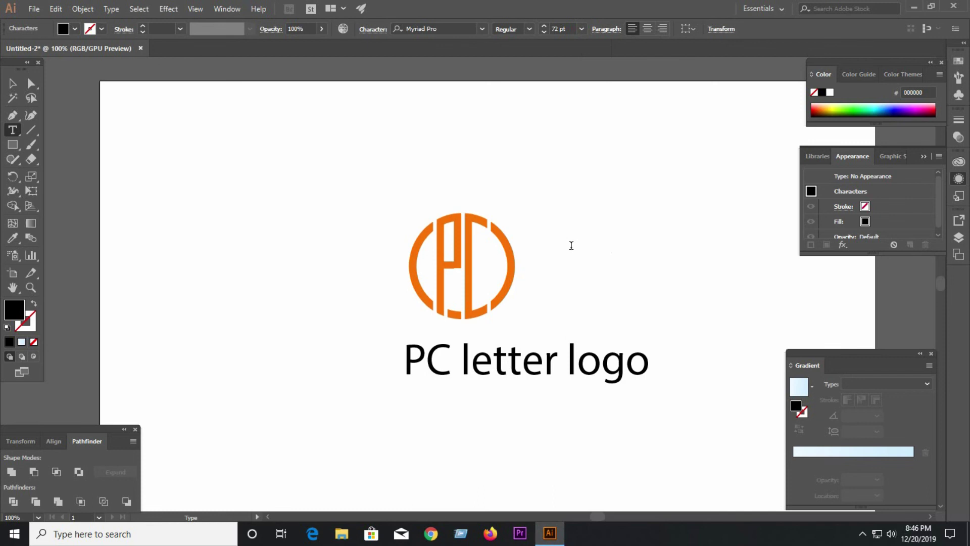
type("thanks ")
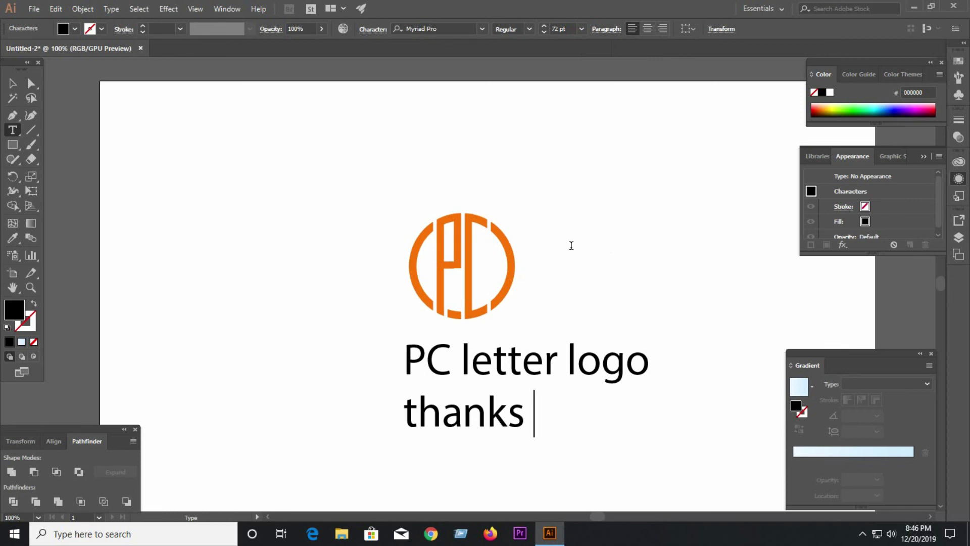
type("for watchin")
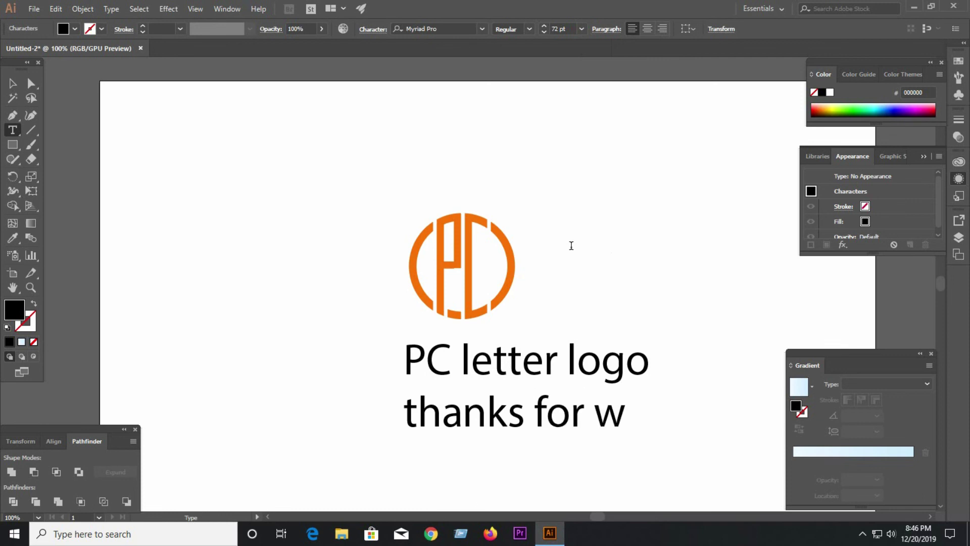